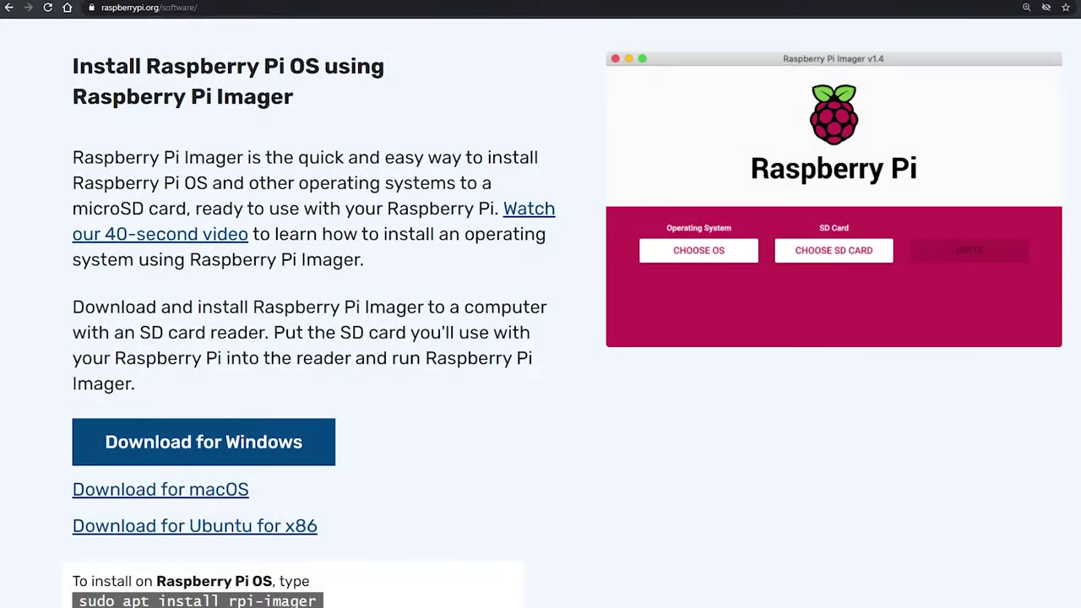
Download and install Raspberry Pi Imager for Windows, launching it when setup finishes
click(301, 442)
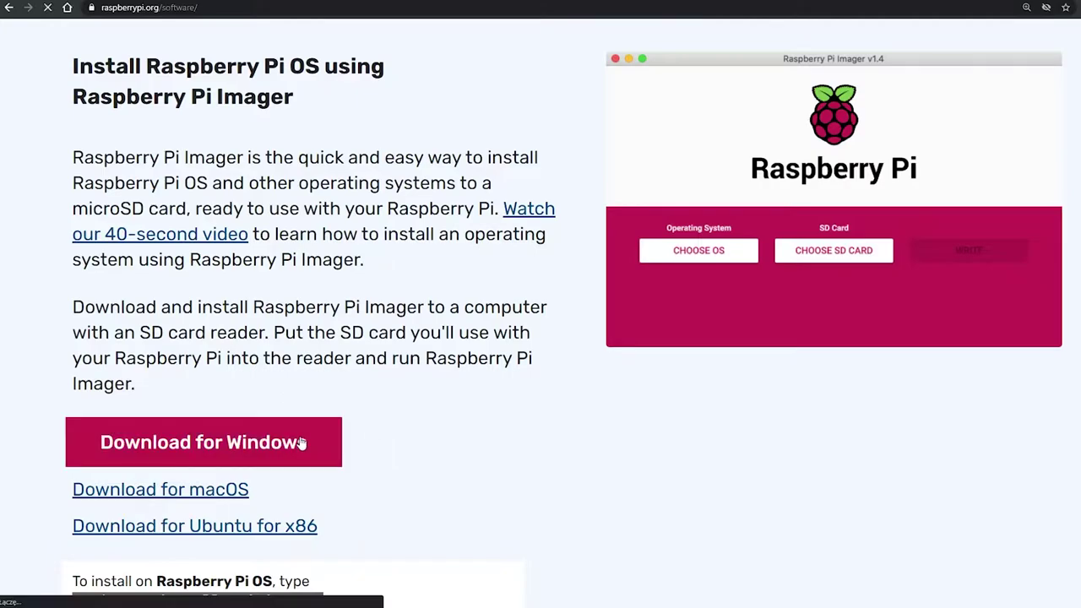
click(80, 589)
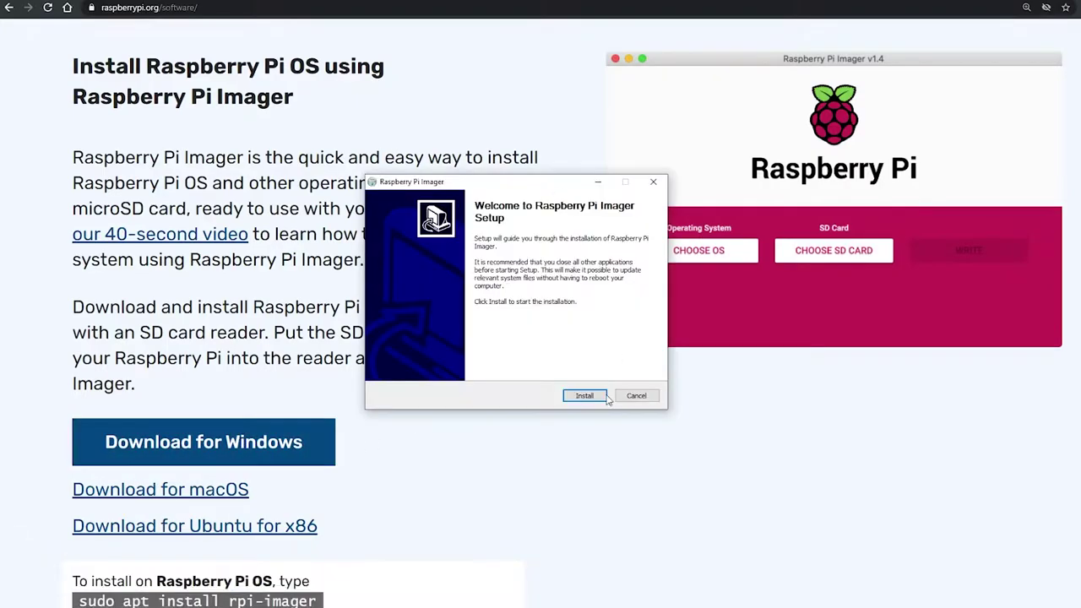
click(586, 396)
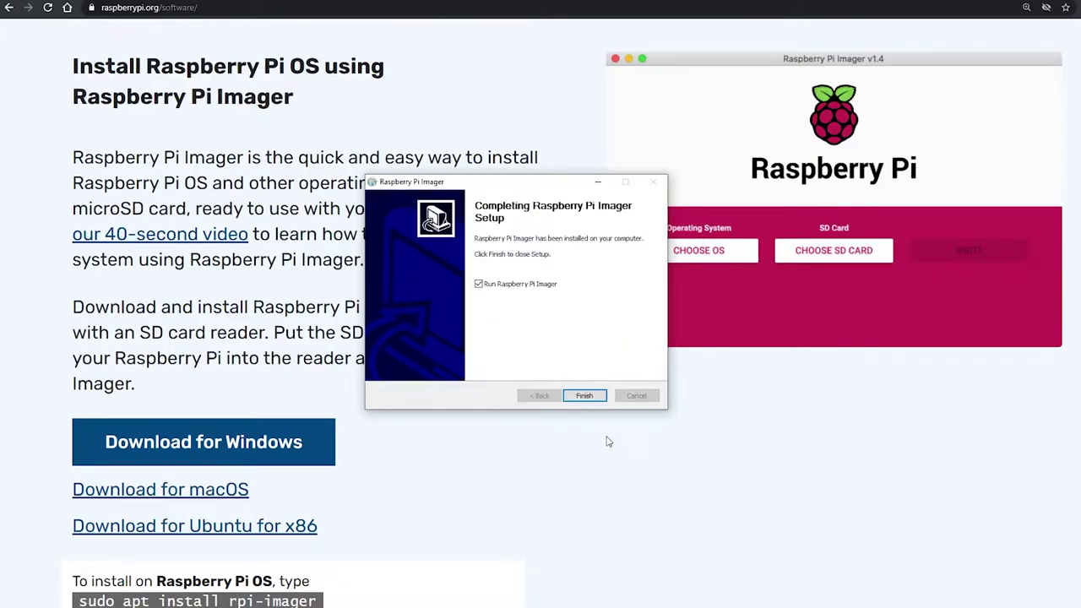
click(140, 492)
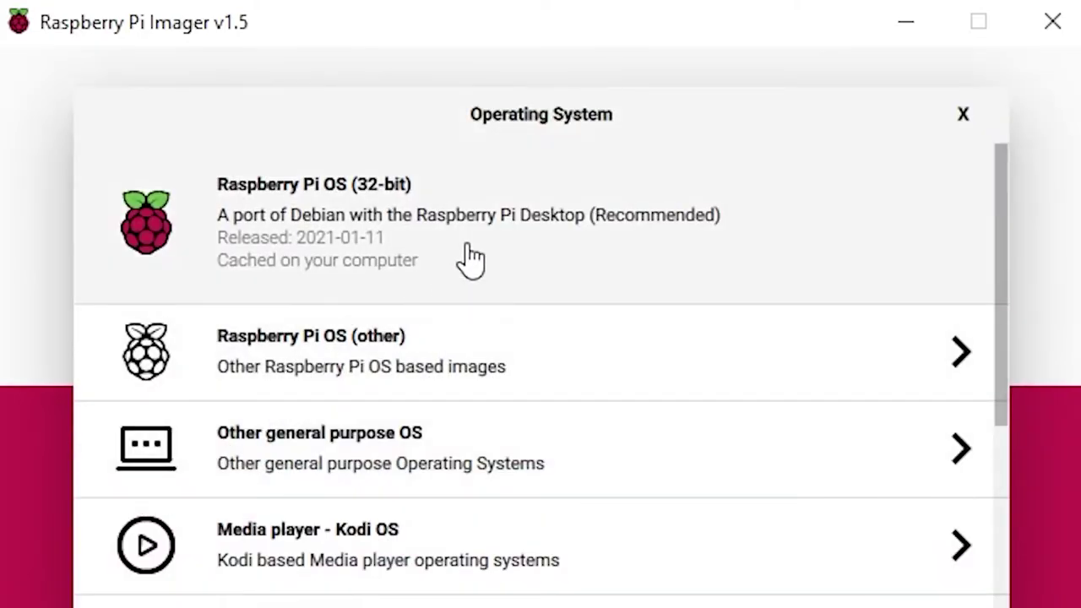
Write Raspberry Pi OS (32-bit) to the 15.9 GB Generic STORAGE DEVICE card
click(471, 260)
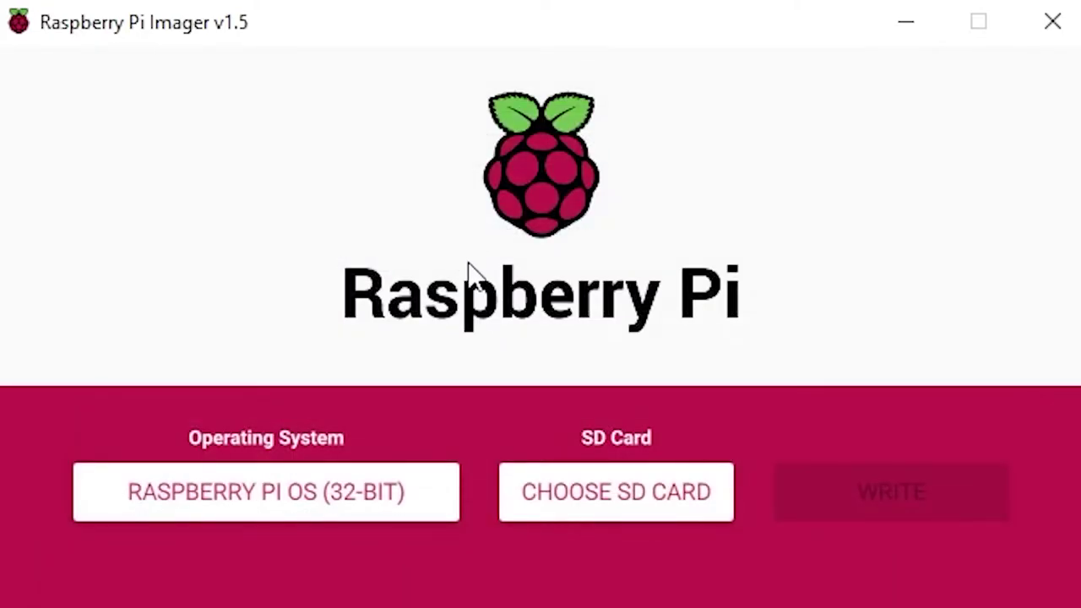
click(544, 509)
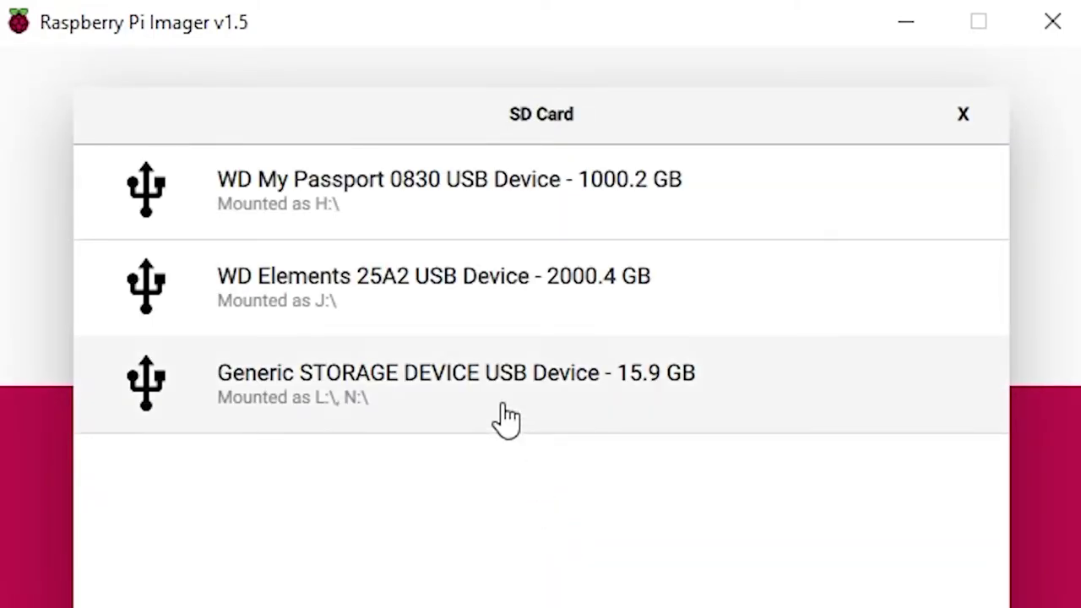
click(505, 418)
click(842, 496)
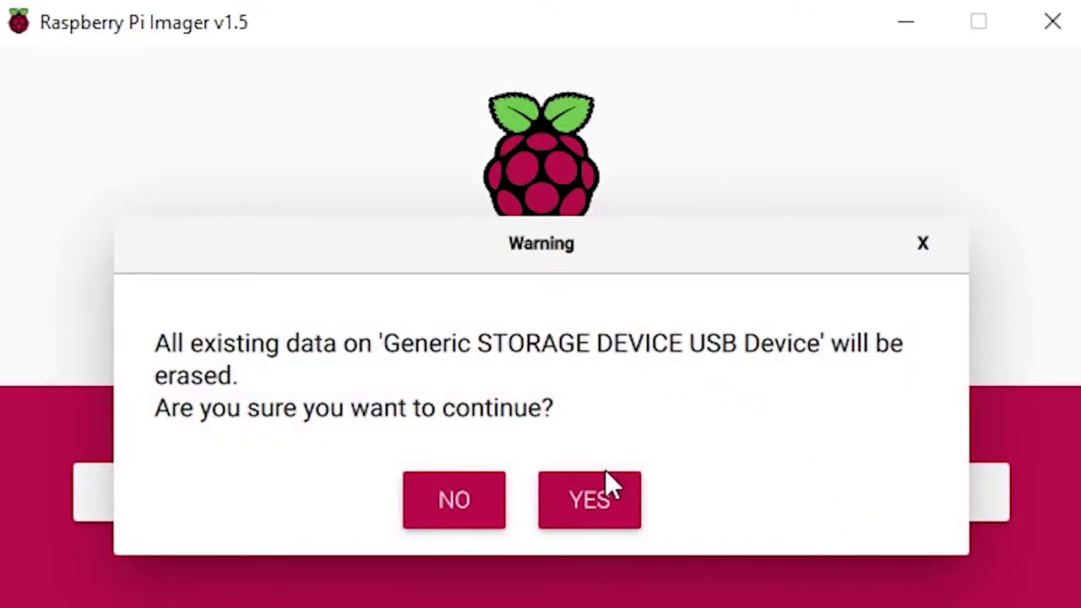
click(586, 511)
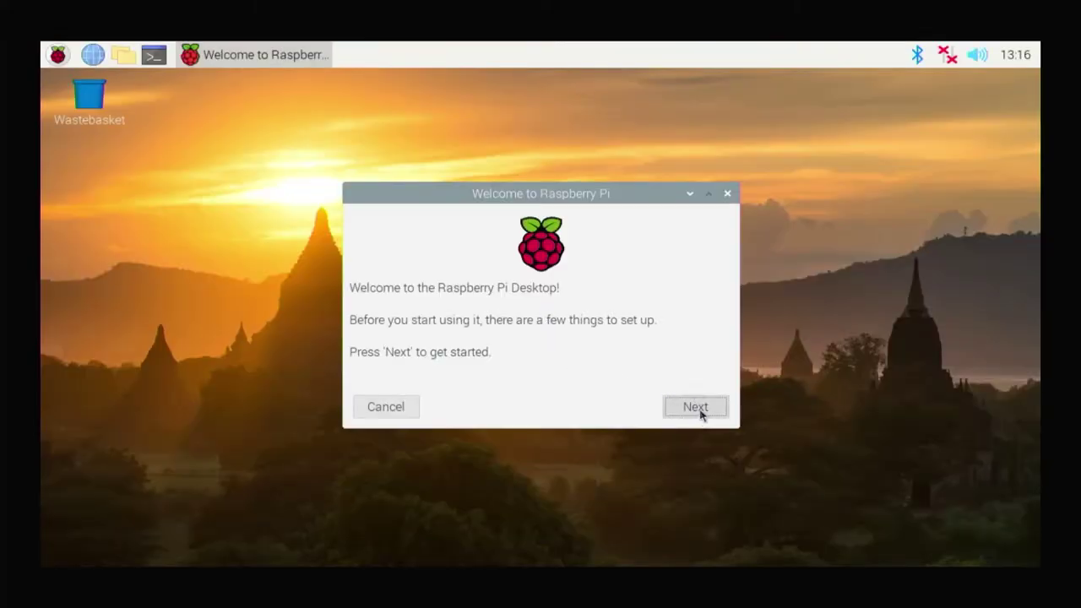
Set the welcome wizard's location to Poland, Polish language, Warsaw timezone
click(694, 406)
click(591, 283)
key(Escape)
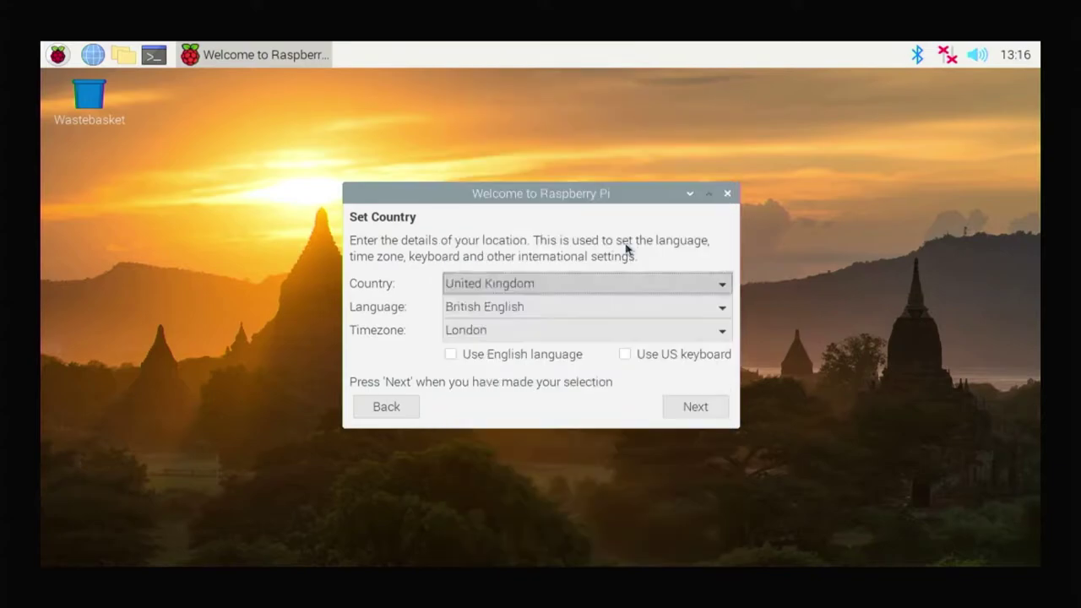
click(591, 307)
click(611, 330)
click(675, 403)
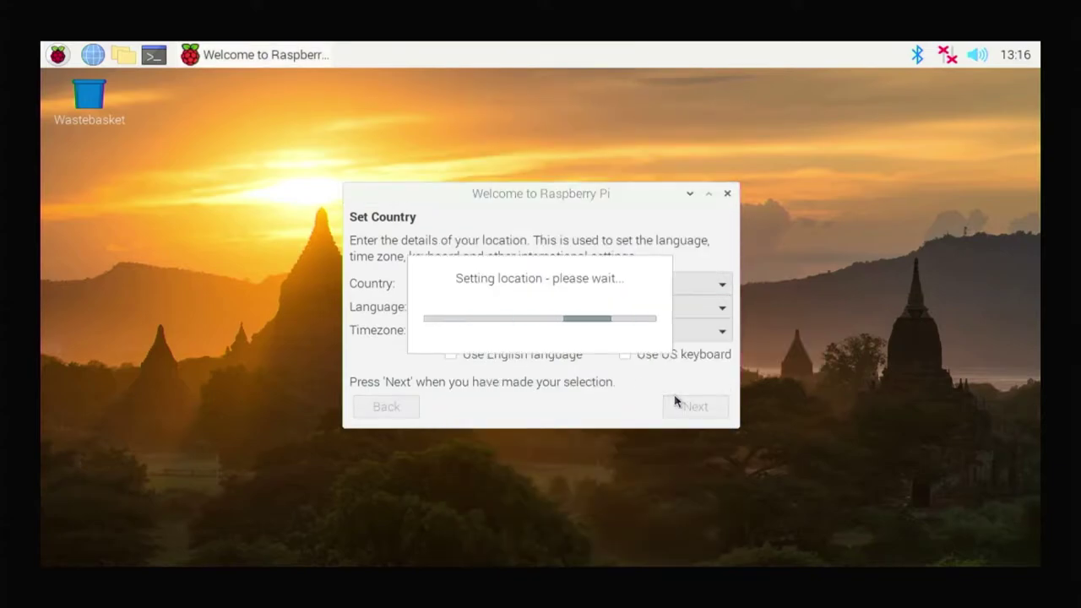
Set a new user password and report the black border around the desktop
click(633, 350)
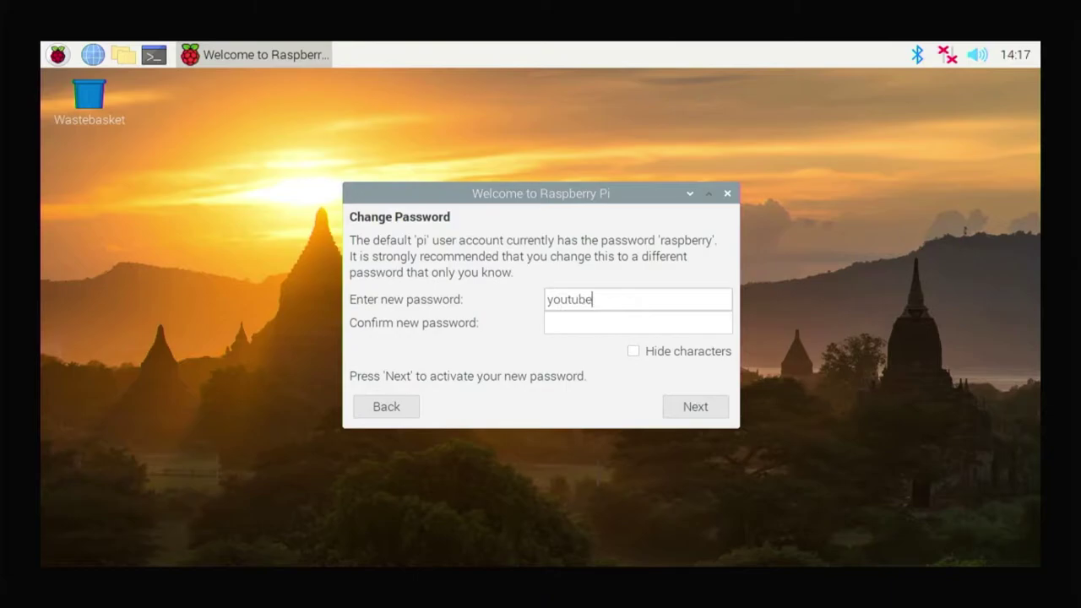
click(685, 412)
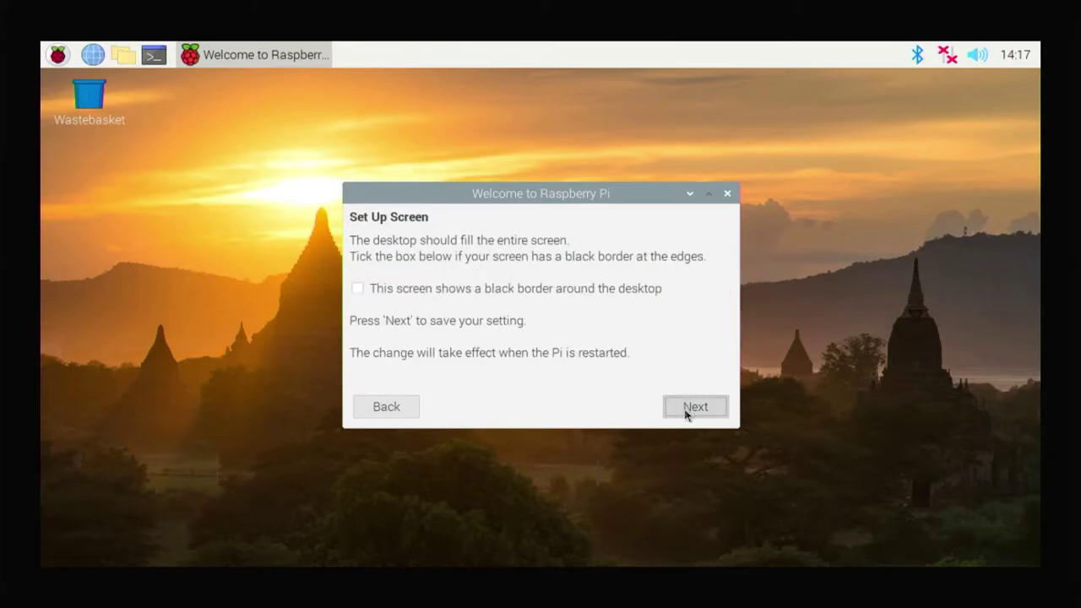
click(627, 291)
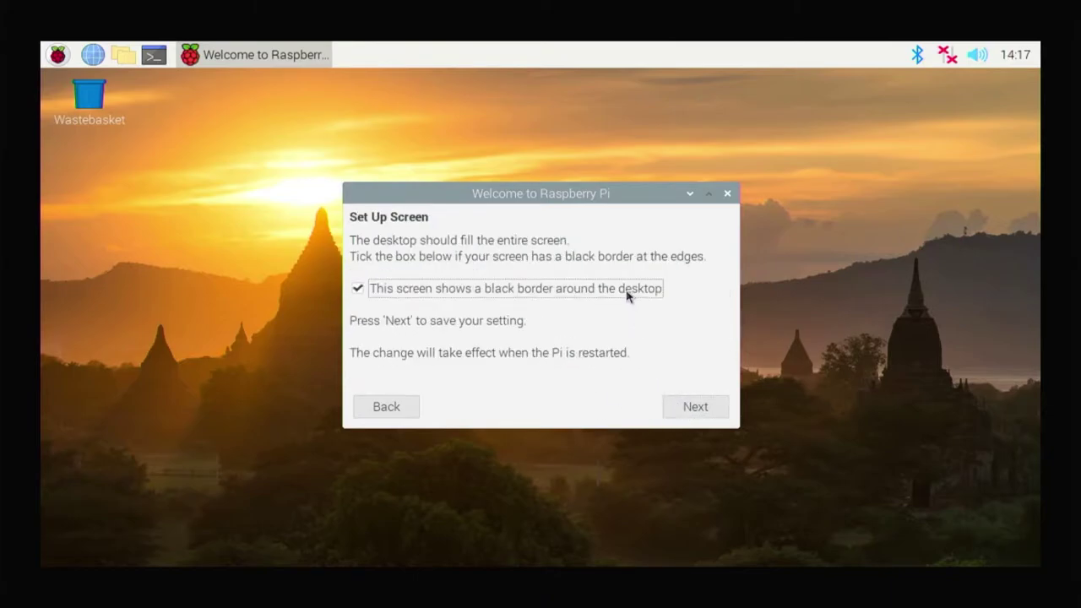
click(692, 412)
Connect the Pi to the home Wi-Fi network
click(538, 316)
click(694, 406)
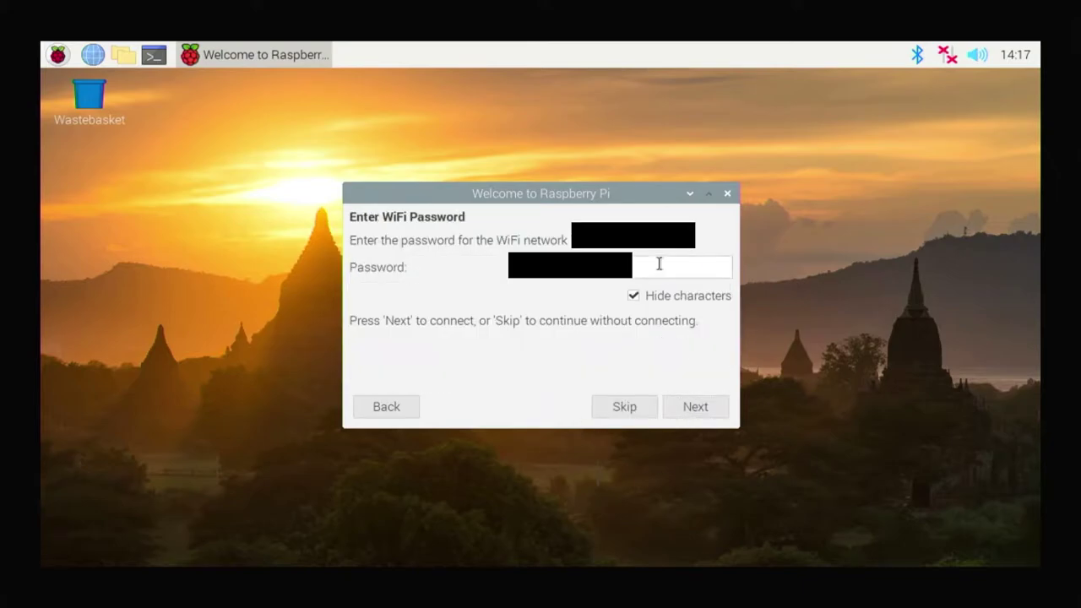
click(701, 406)
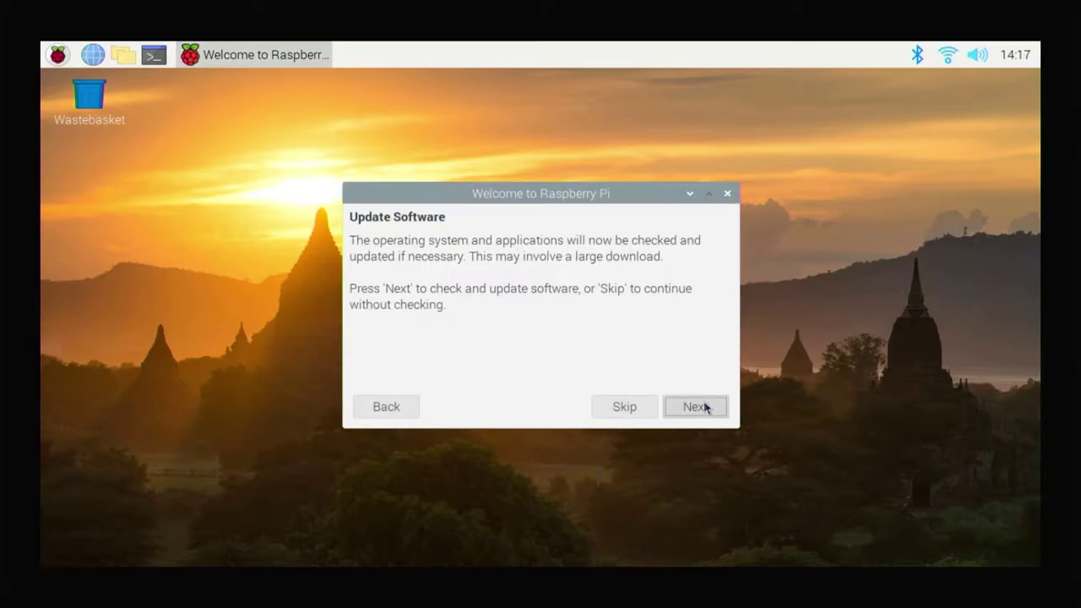
Update the software, confirm it is up to date, and finish setup choosing Later
click(705, 408)
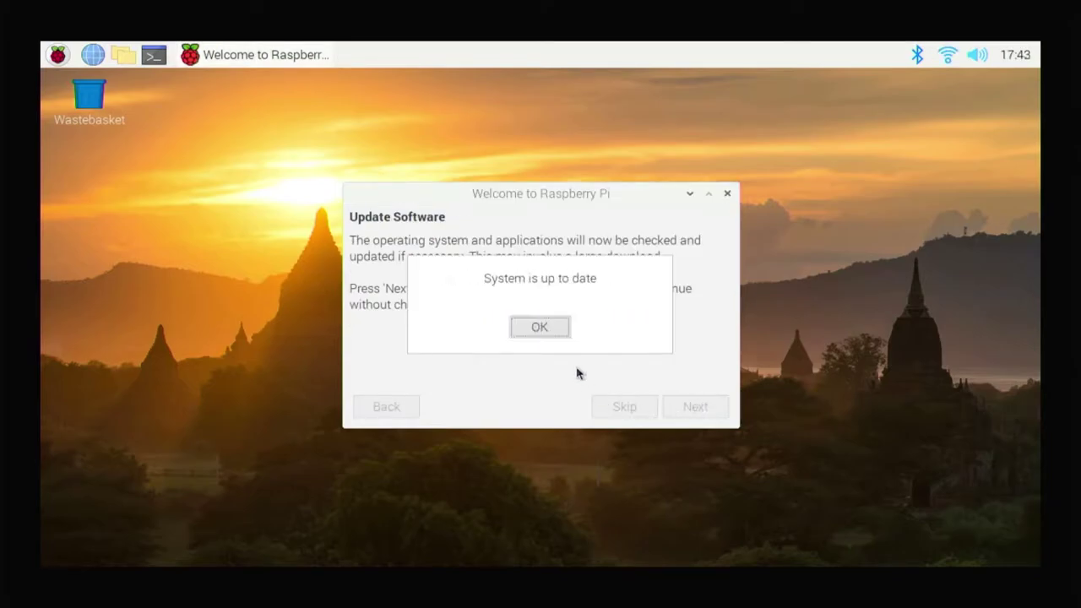
click(556, 331)
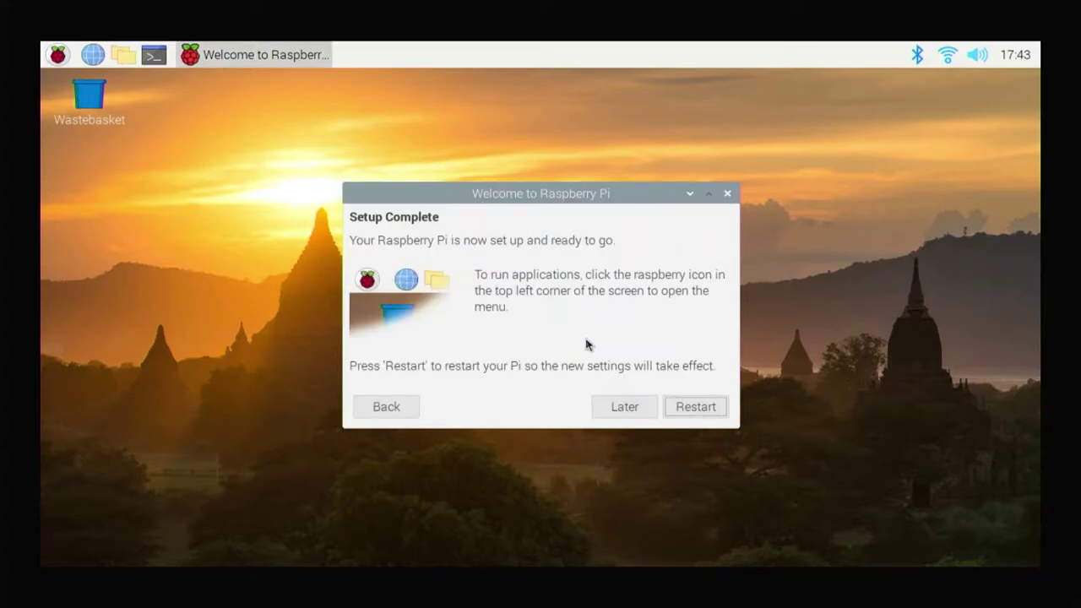
click(615, 409)
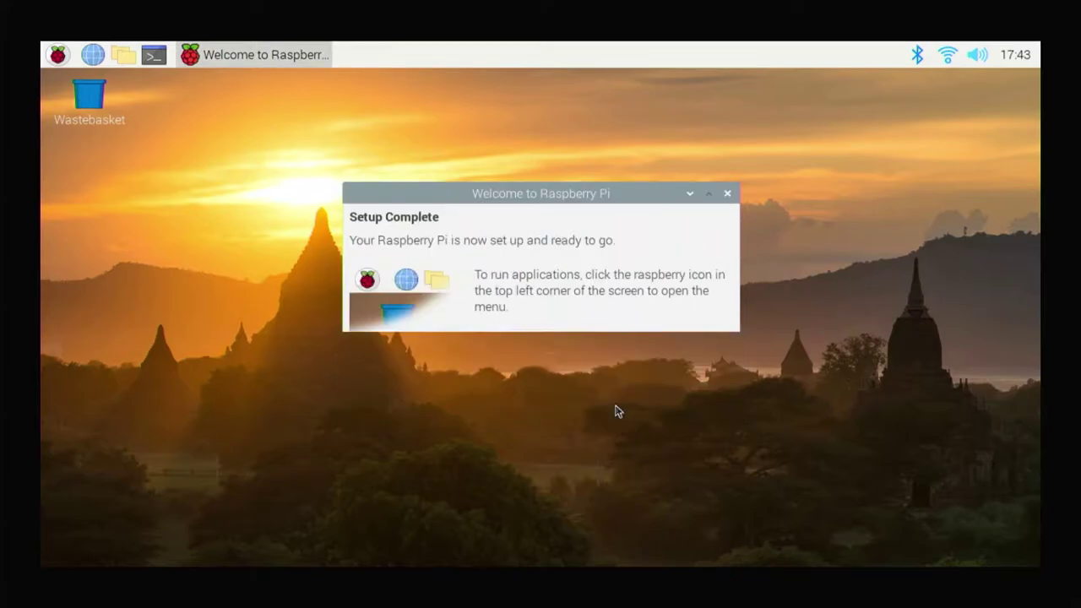
click(58, 54)
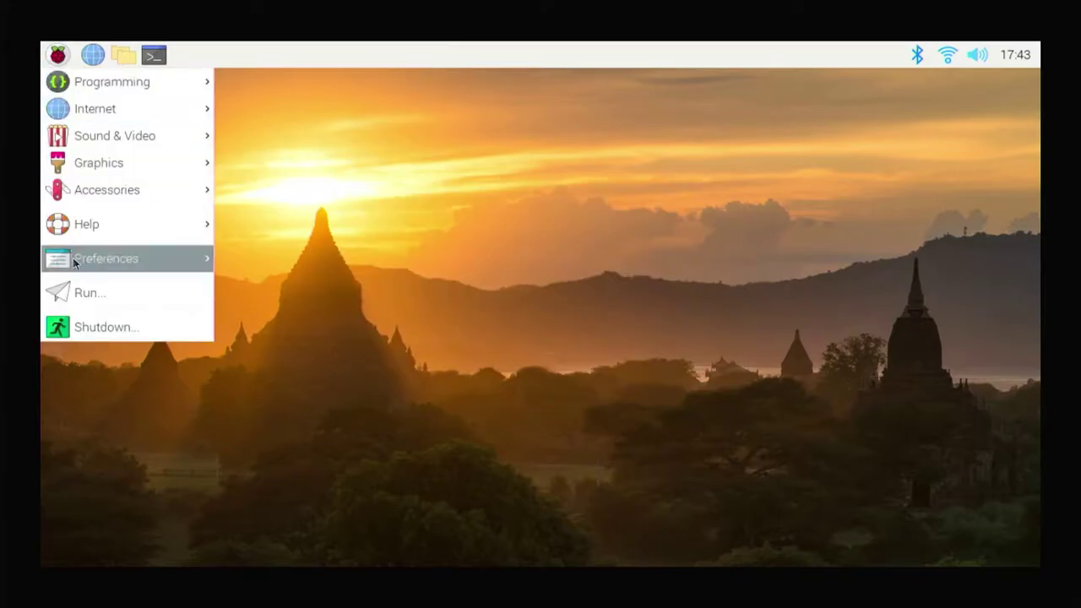
Enable VNC under Raspberry Pi Configuration's Interfaces and check the running VNC Server window
mouse_move(73, 260)
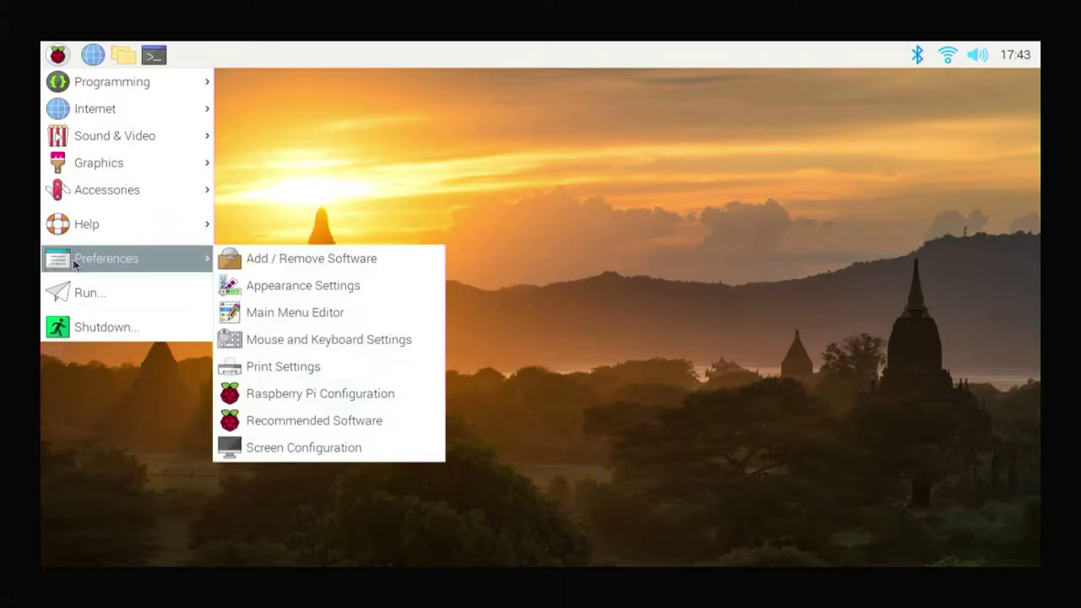
click(259, 403)
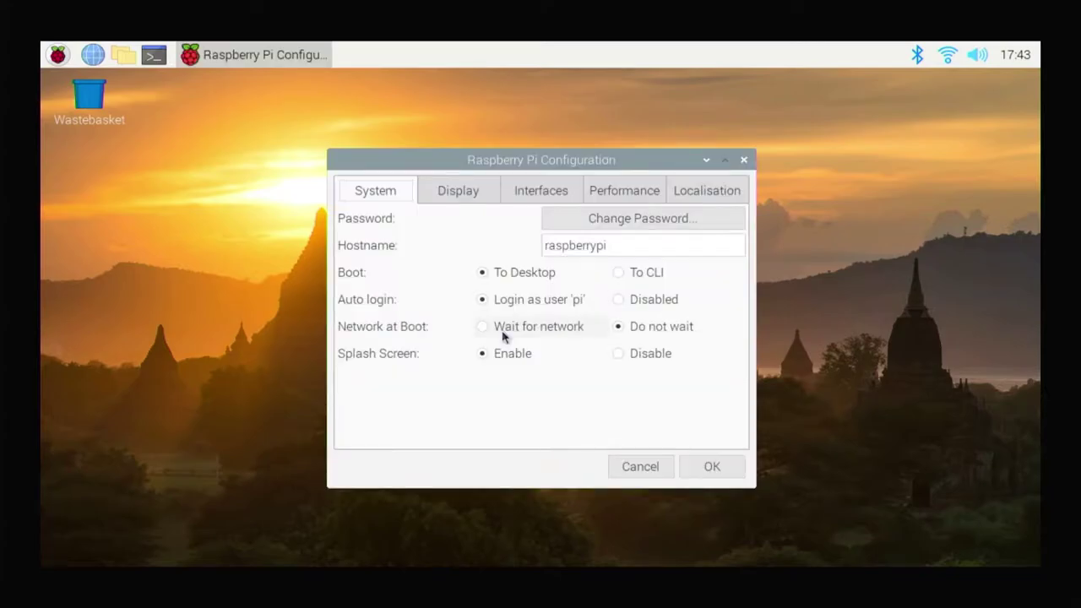
click(534, 187)
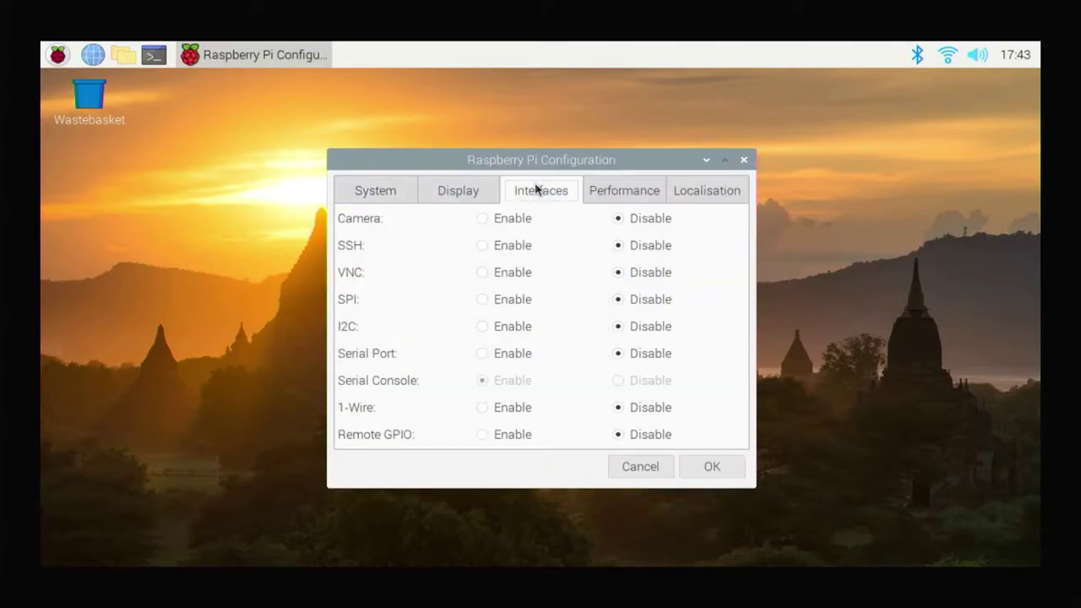
click(484, 275)
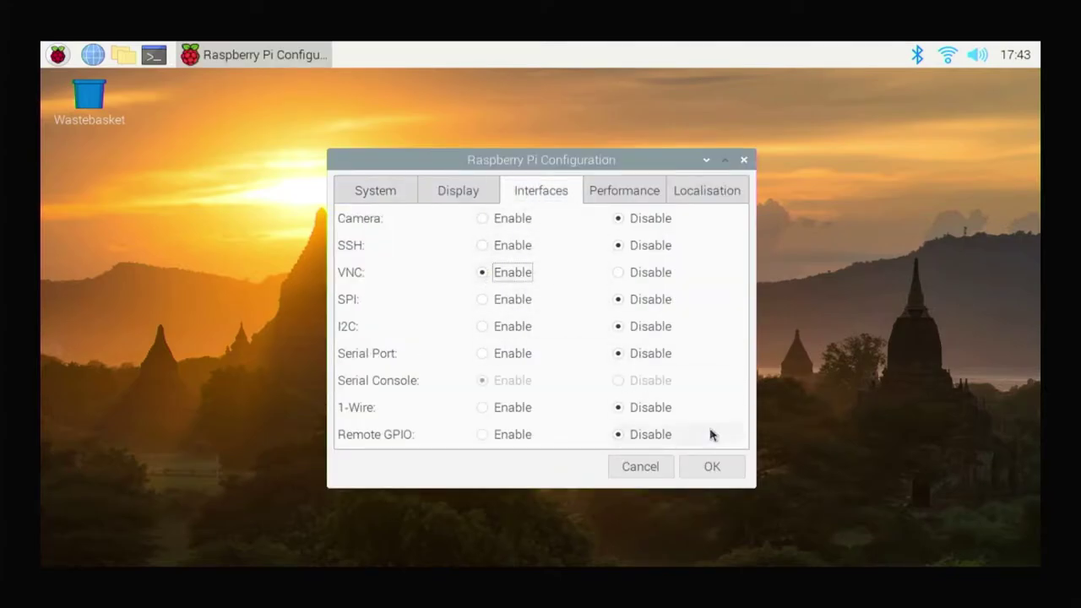
click(715, 469)
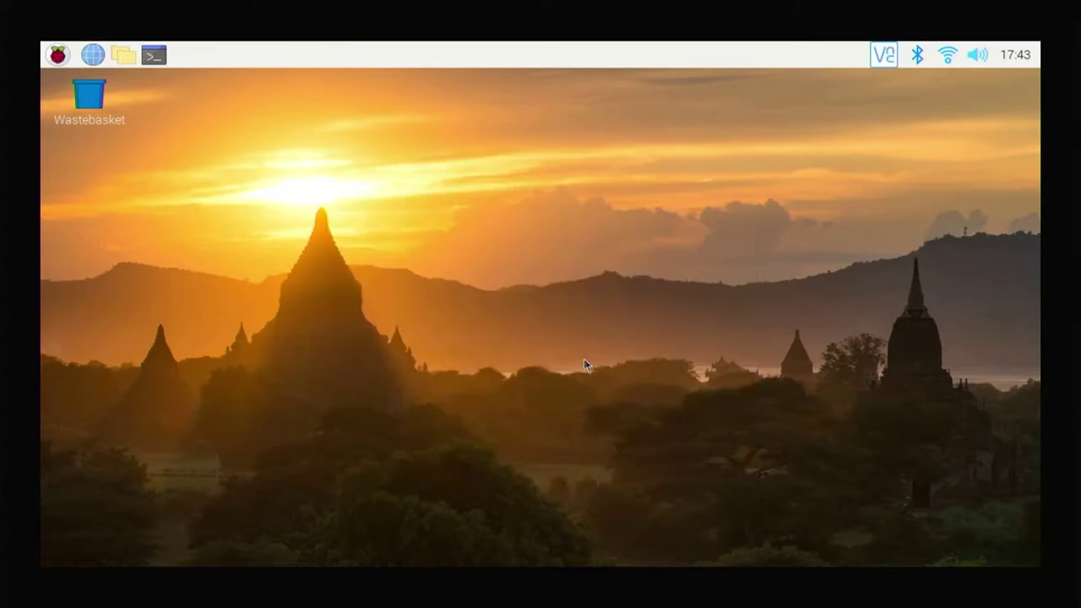
click(887, 56)
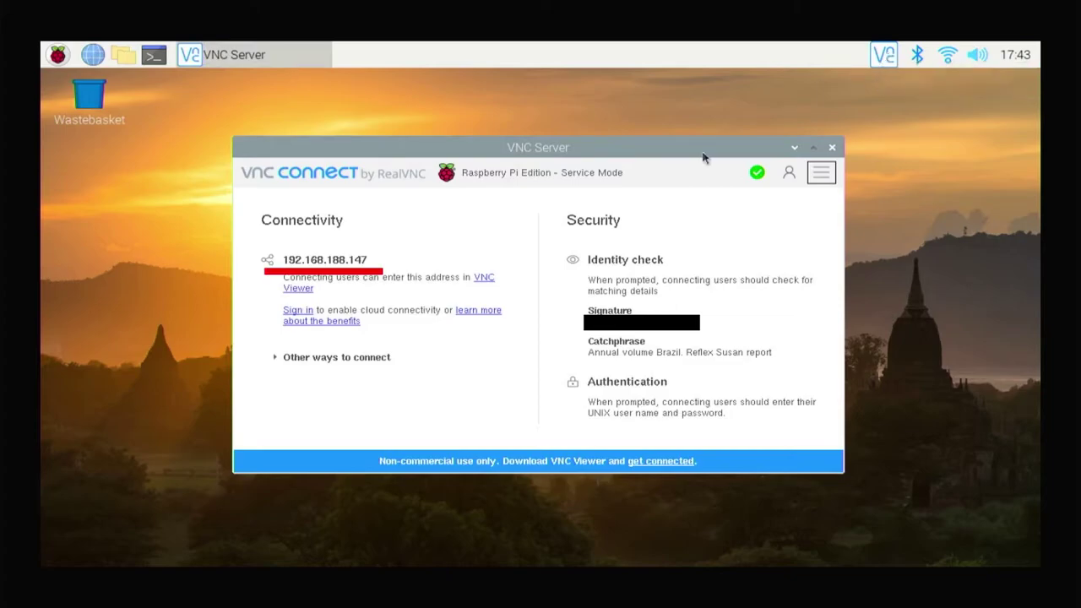
click(832, 148)
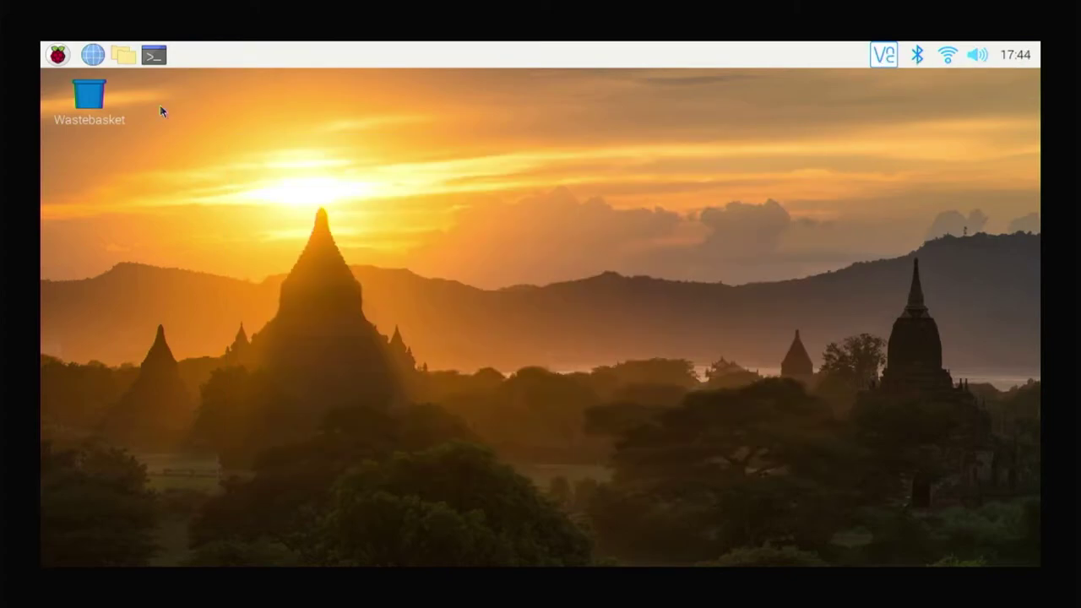
Set the screen resolution to CEA Mode 16, 1920x1080 60Hz, through sudo raspi-config
click(155, 57)
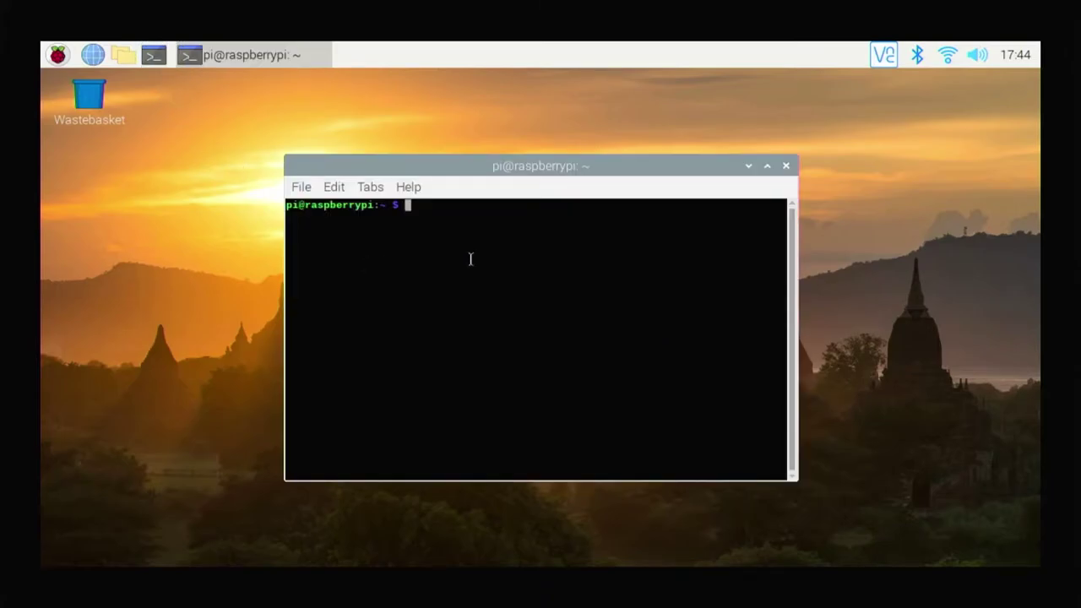
text(sudo raspi-config)
key(Return)
key(Down)
key(Down)
key(Down)
key(Down)
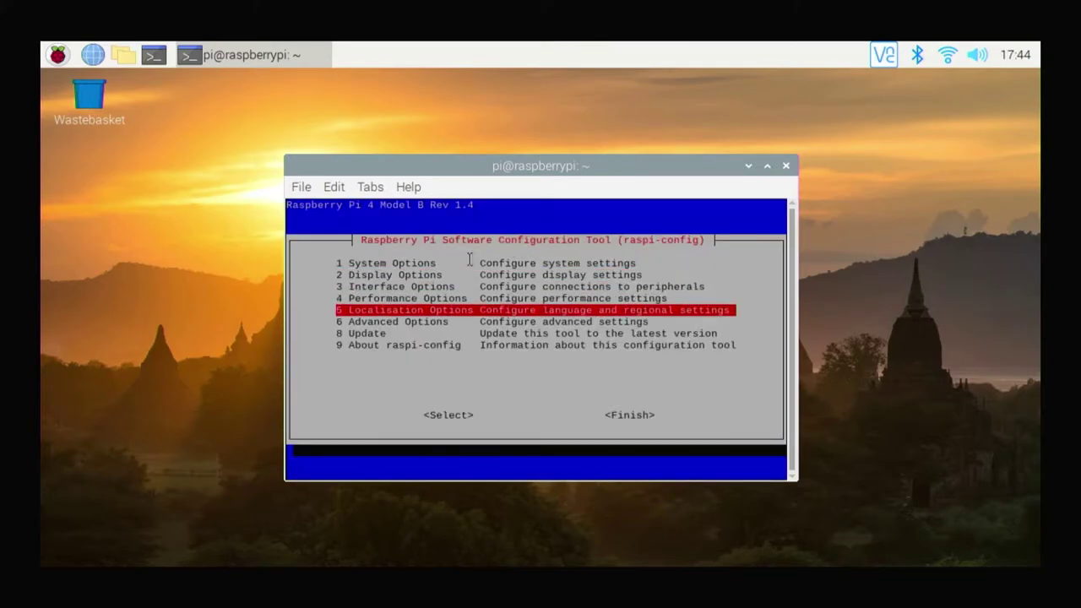
key(Up)
key(Up)
key(Up)
key(Return)
key(Return)
key(Down)
key(Down)
key(Down)
key(Down)
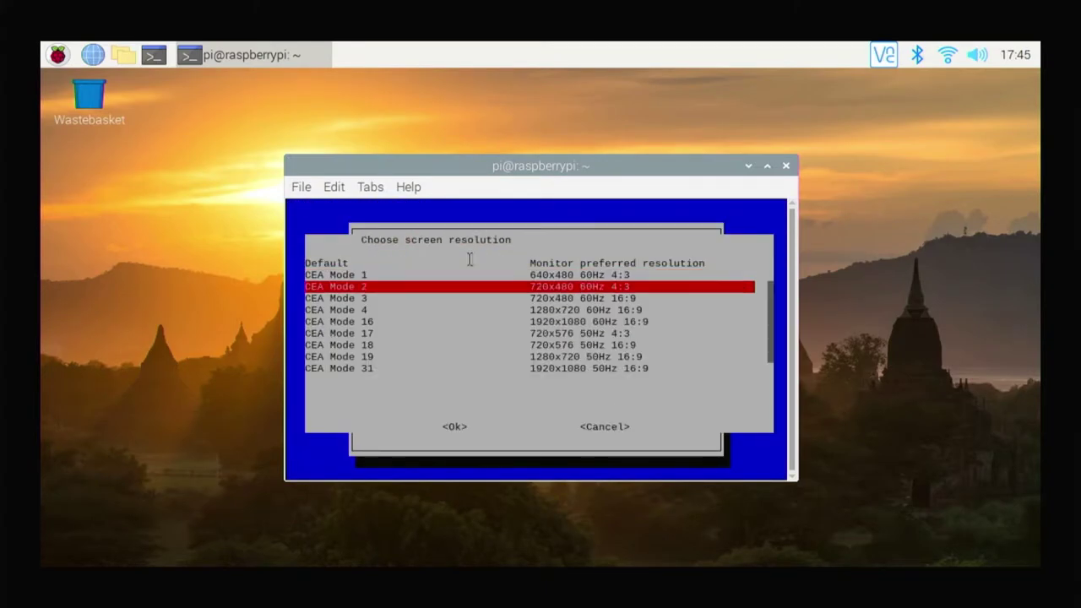
key(Down)
key(Down)
key(Up)
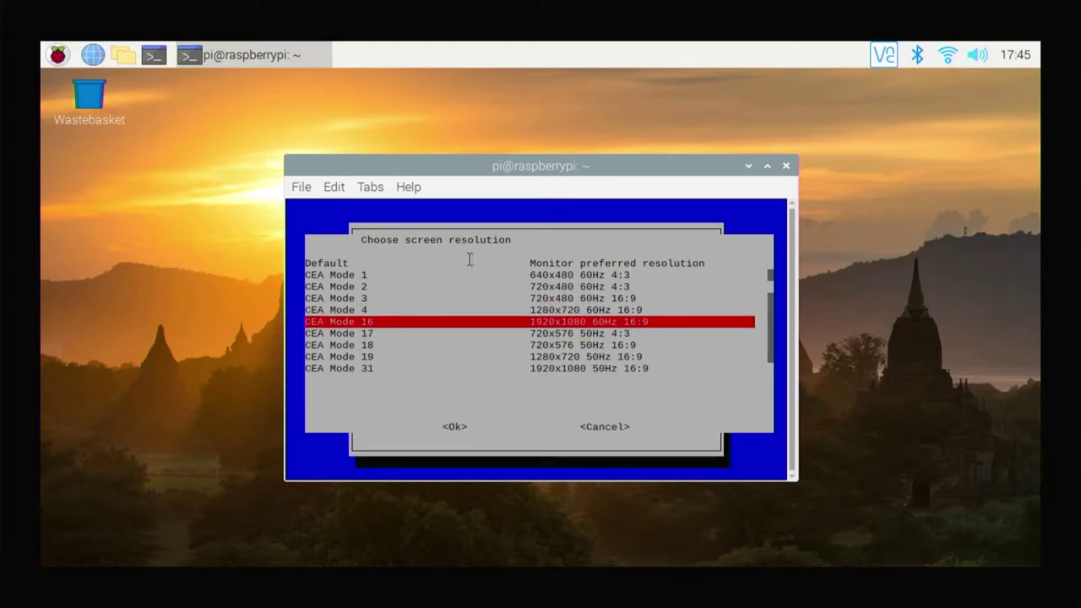
key(Return)
Finish raspi-config, decline the reboot, and close the terminal
key(Return)
key(Tab)
key(Tab)
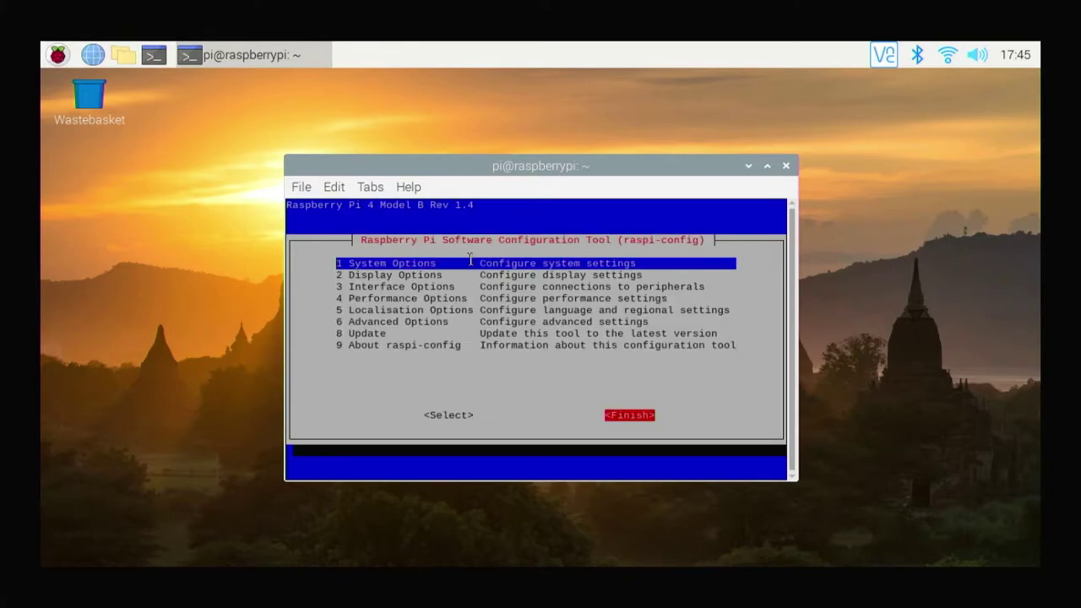
key(Return)
key(Tab)
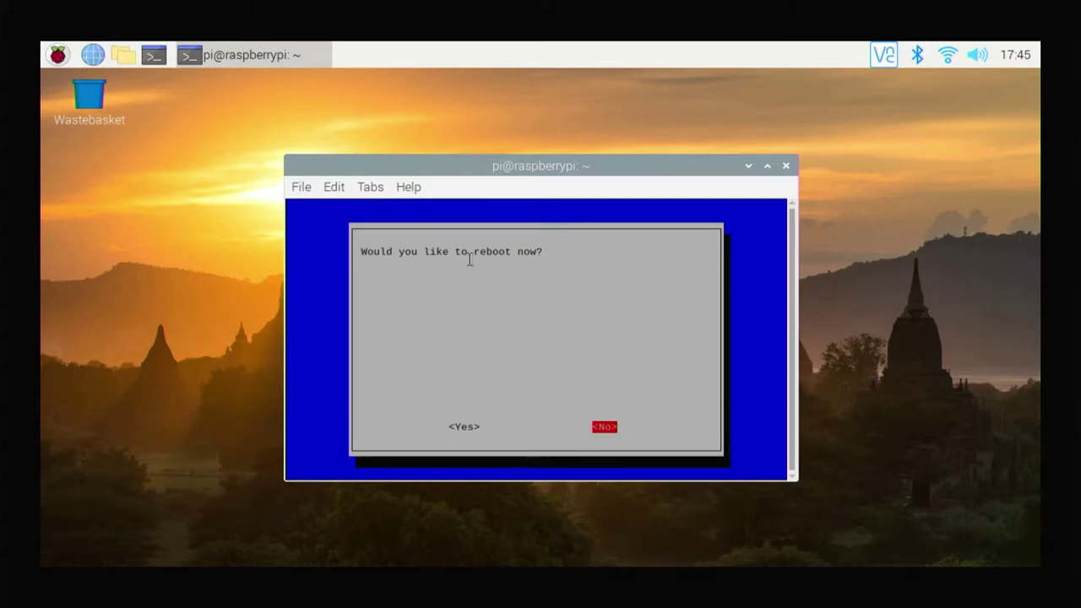
key(Return)
click(786, 166)
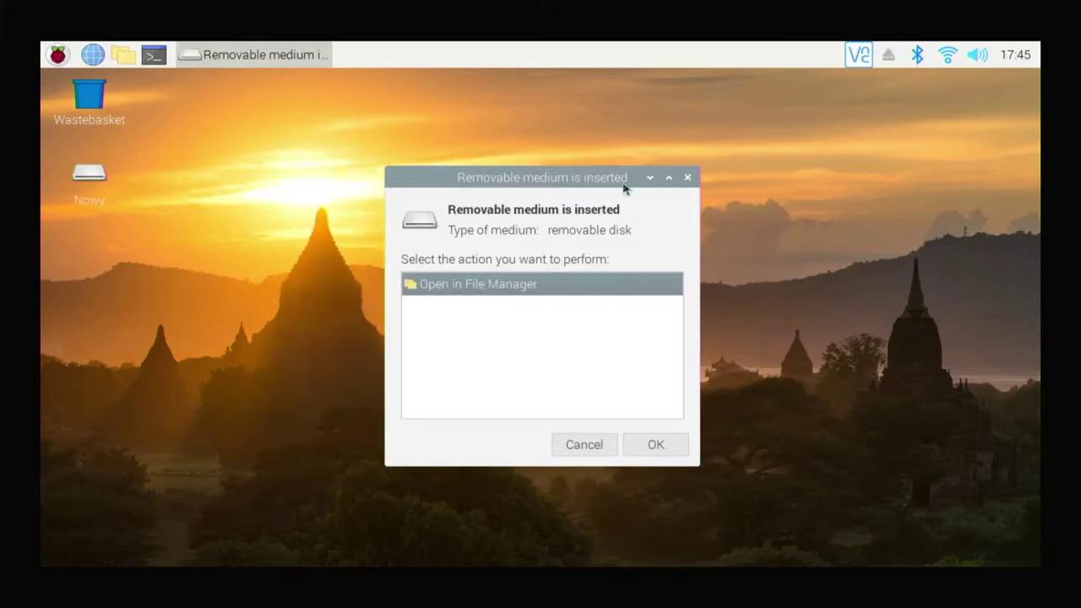
Clone the SL16G card onto the Generic STORAGE DEVICE with SD Card Copier, then bring up shutdown options
click(688, 178)
click(57, 55)
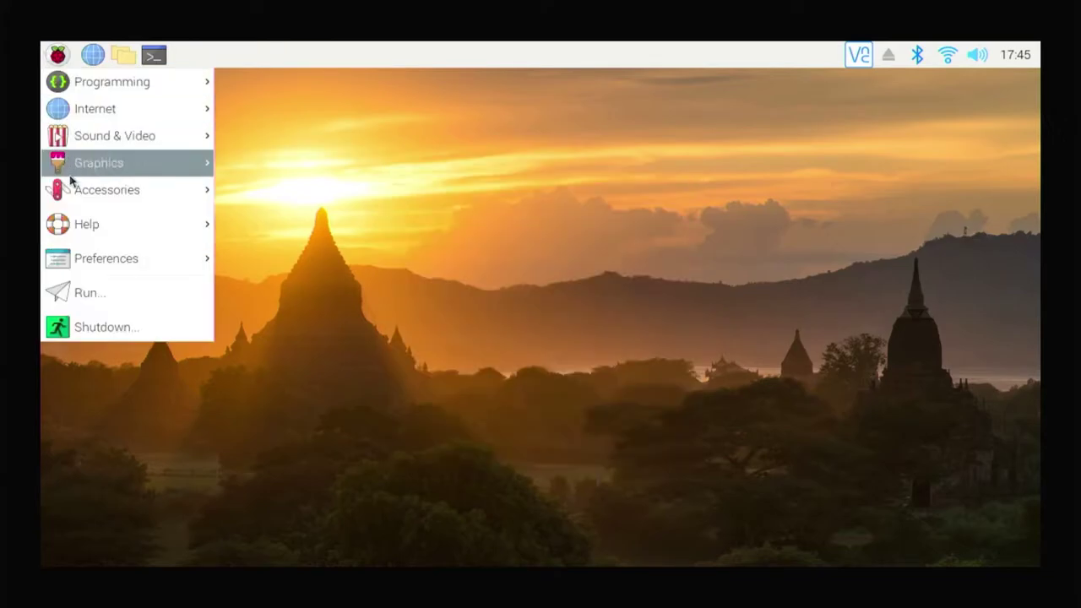
mouse_move(77, 199)
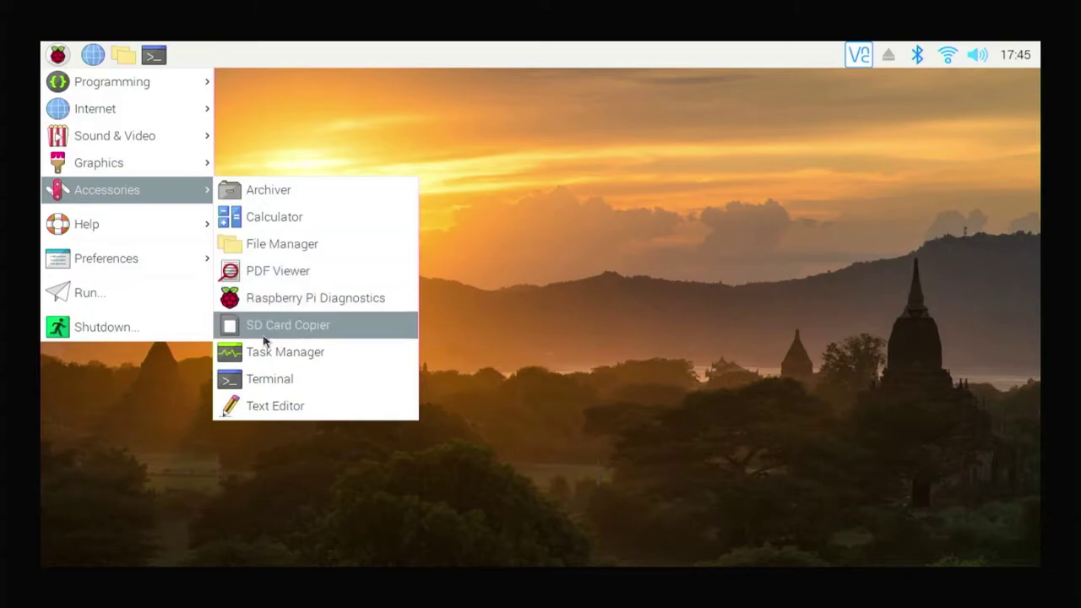
click(264, 334)
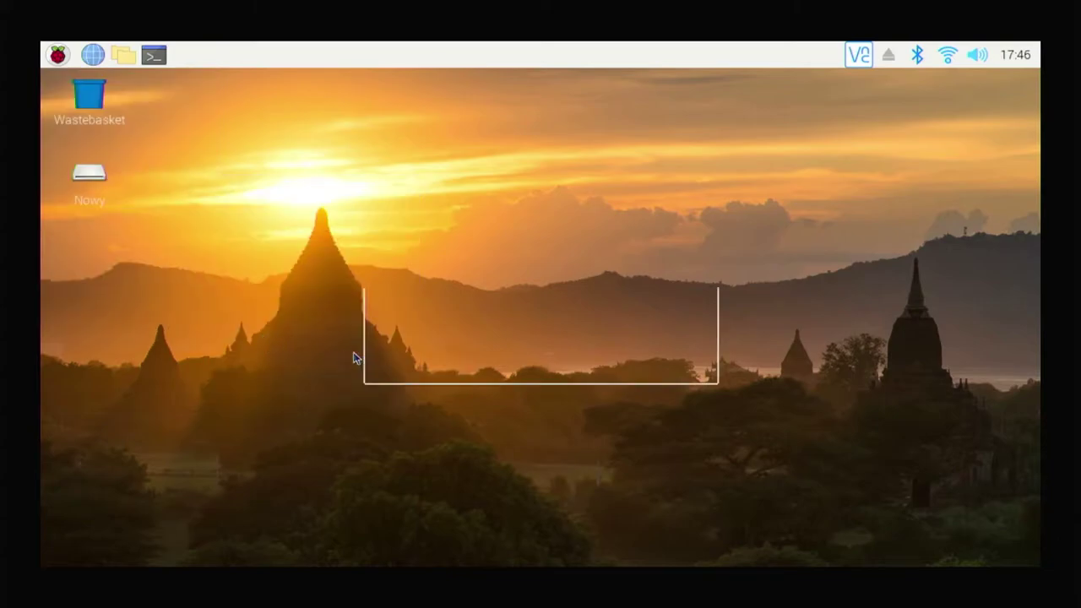
click(521, 291)
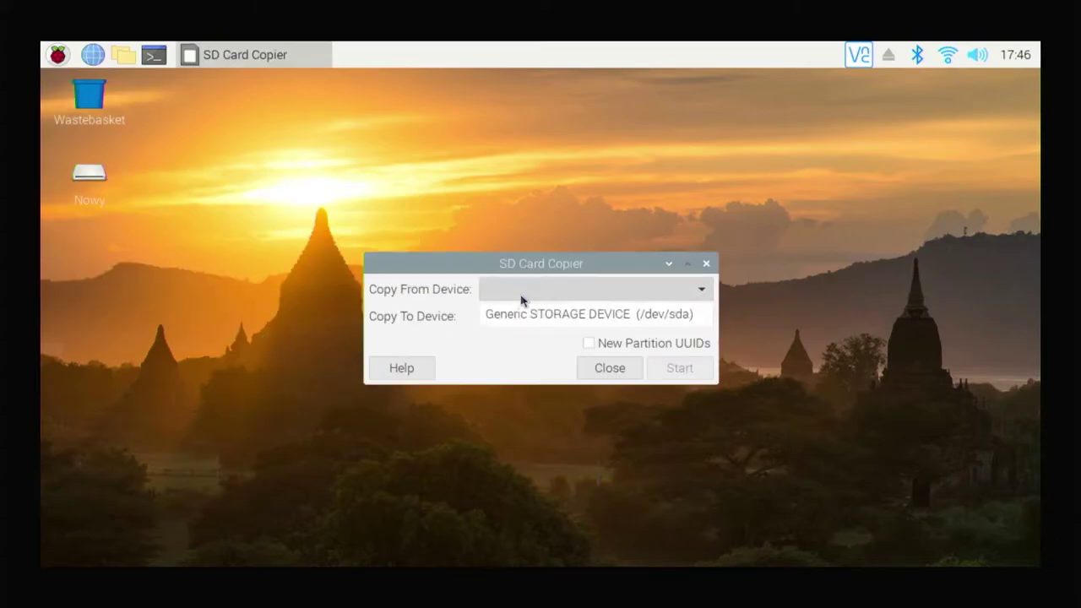
click(521, 298)
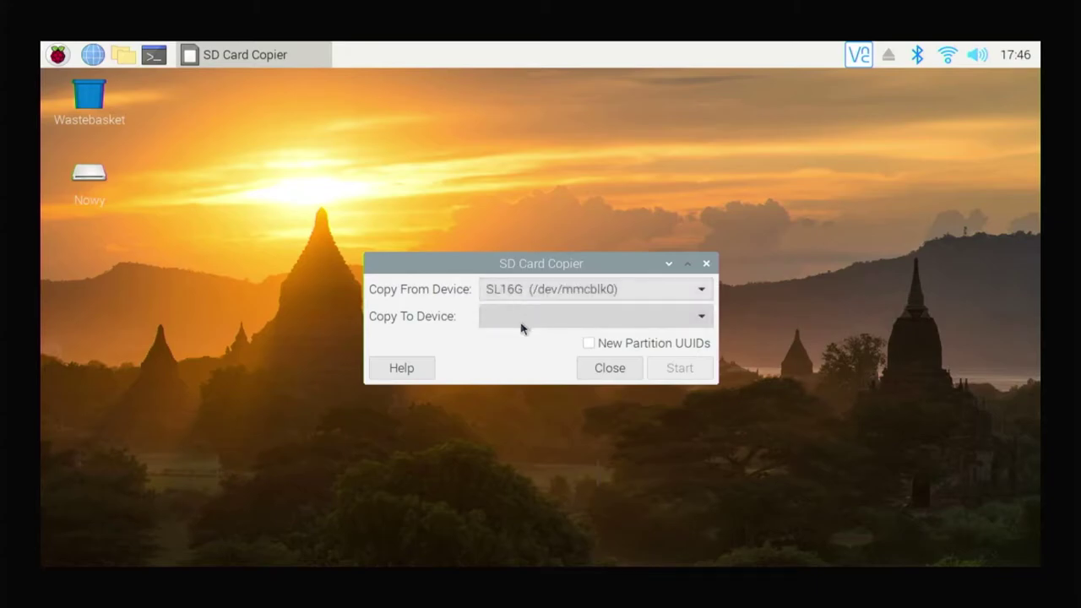
click(521, 326)
click(521, 327)
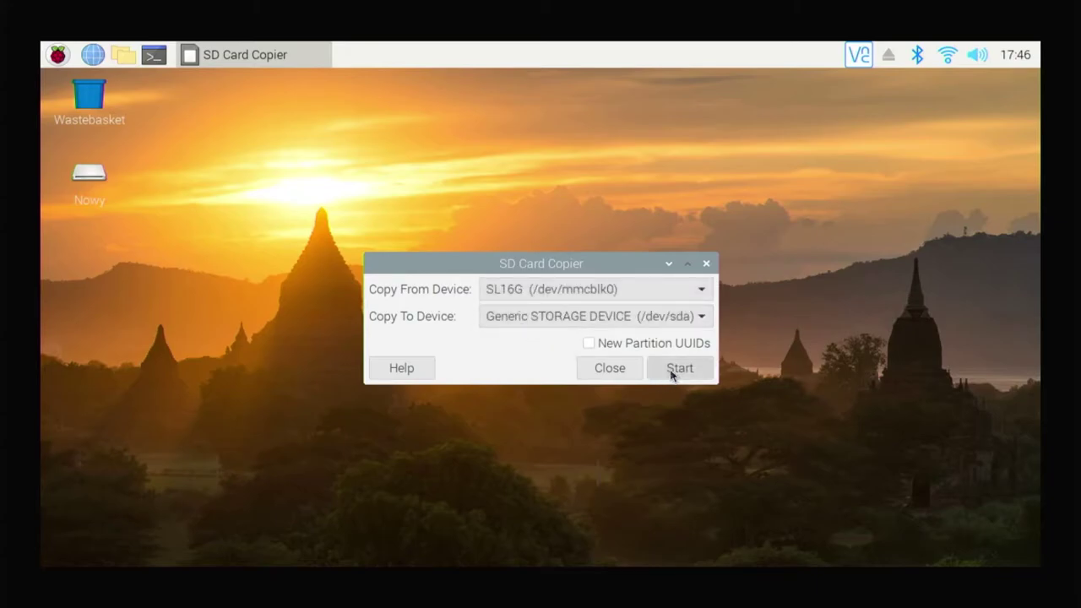
click(670, 369)
click(603, 355)
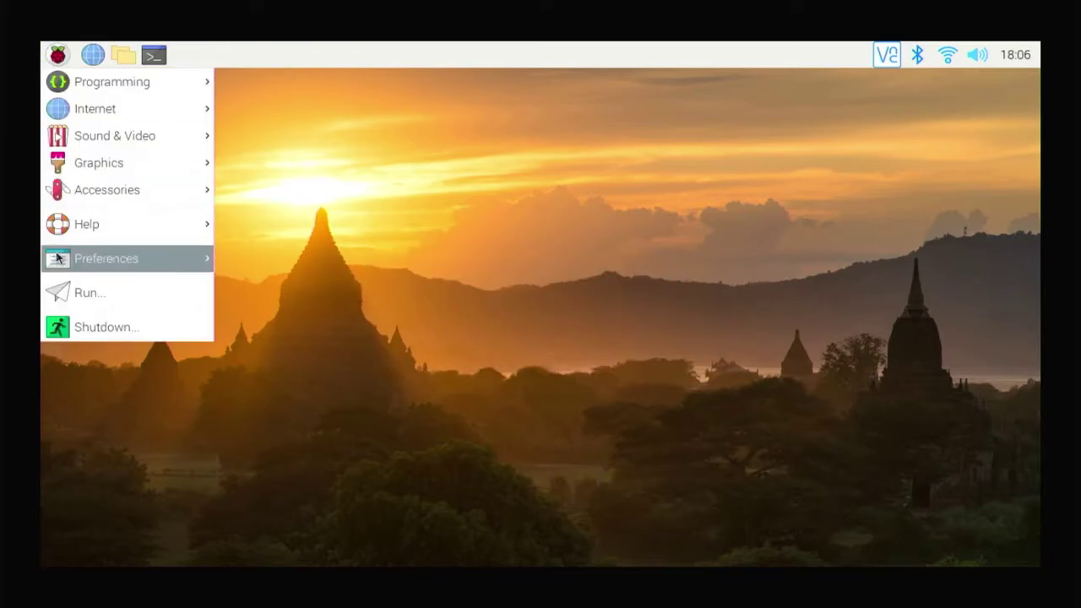
click(209, 326)
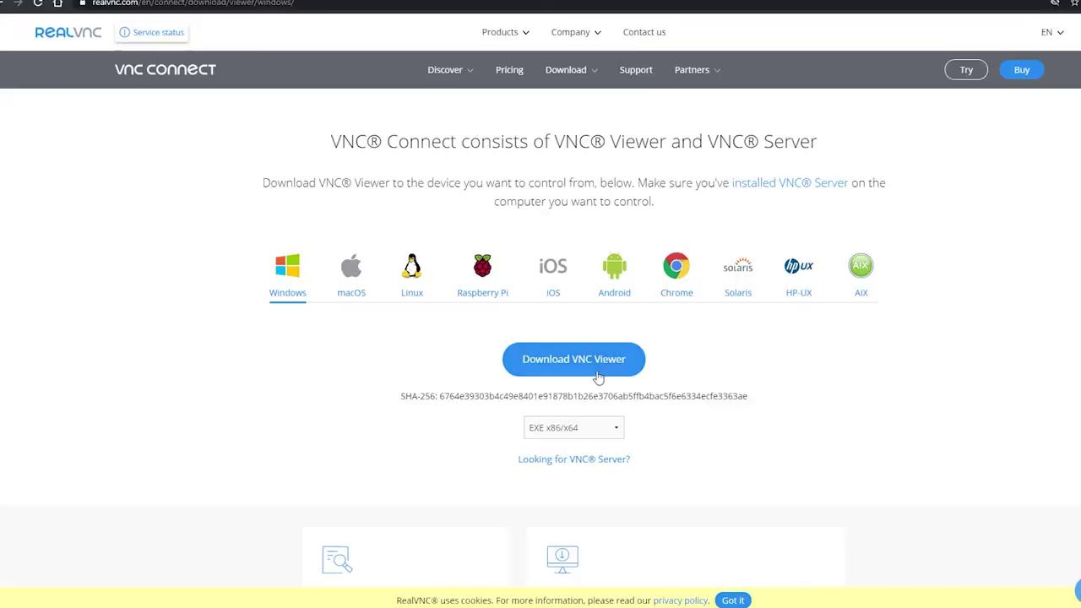
Download VNC Viewer for Windows and run its installer in English
click(590, 368)
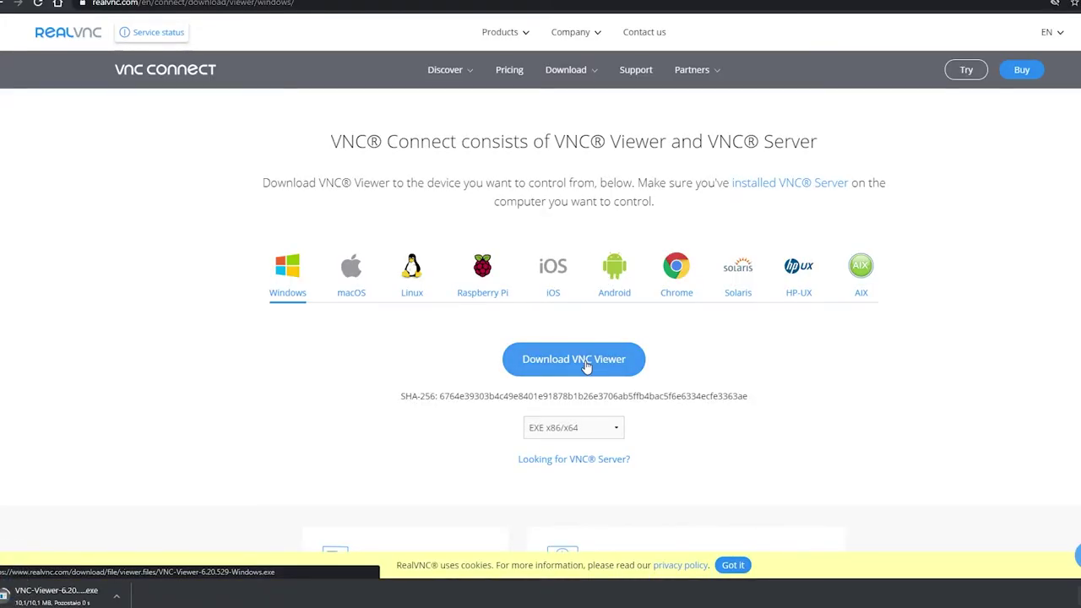
click(45, 596)
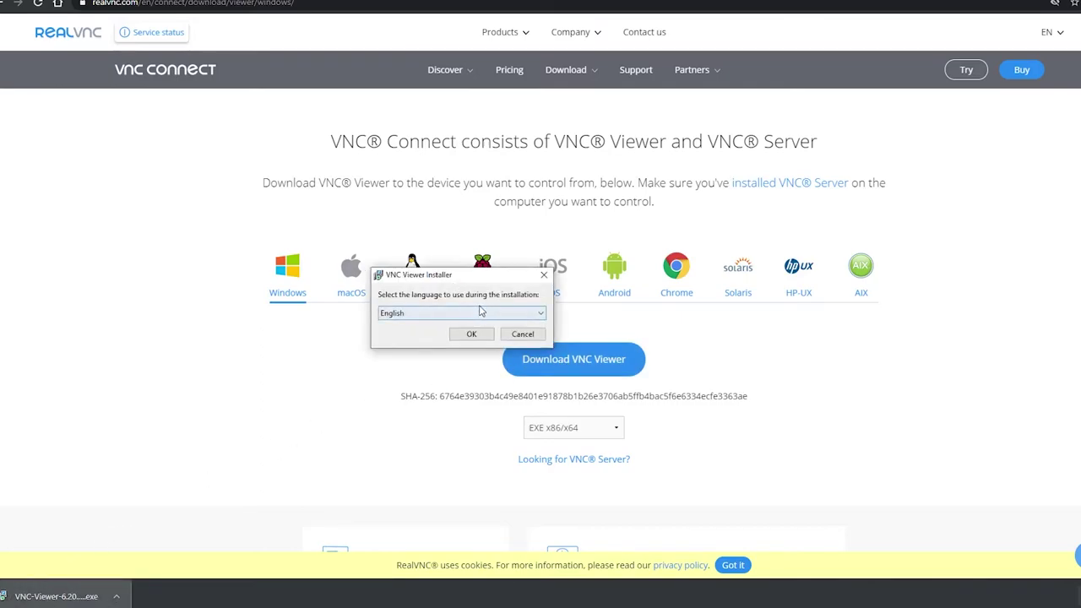
click(481, 312)
click(453, 324)
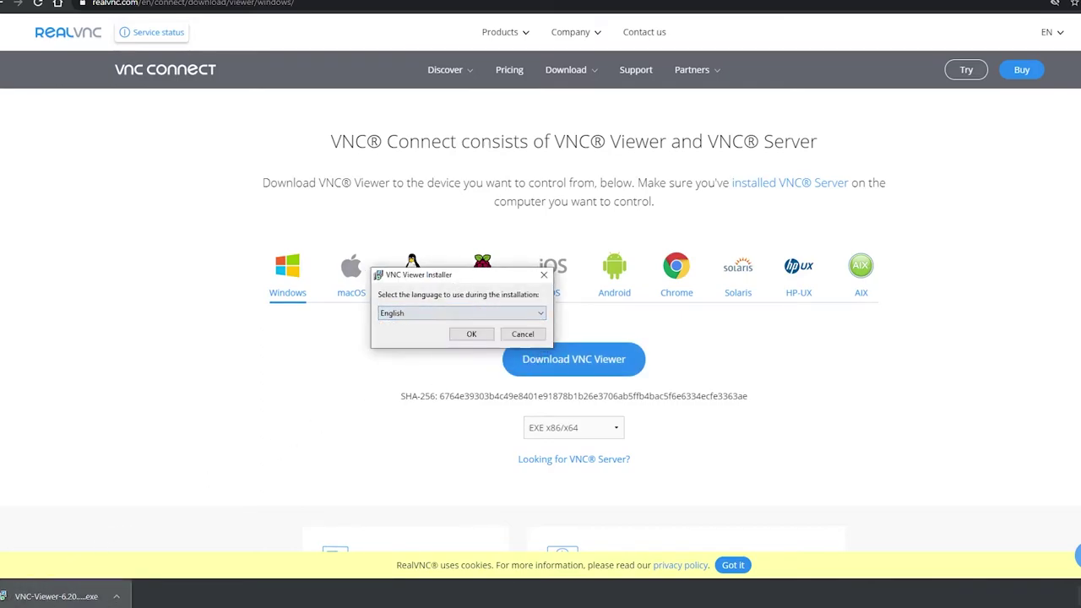
click(471, 335)
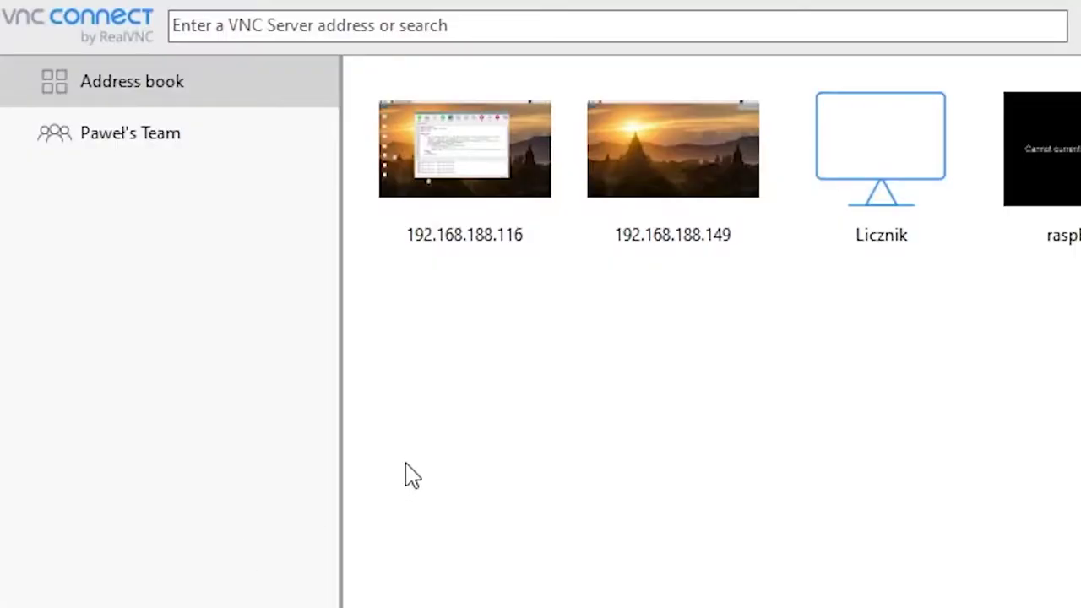
Connect VNC Viewer to 192.168.188.147 with the Pi's username and password, remembering the password
click(406, 19)
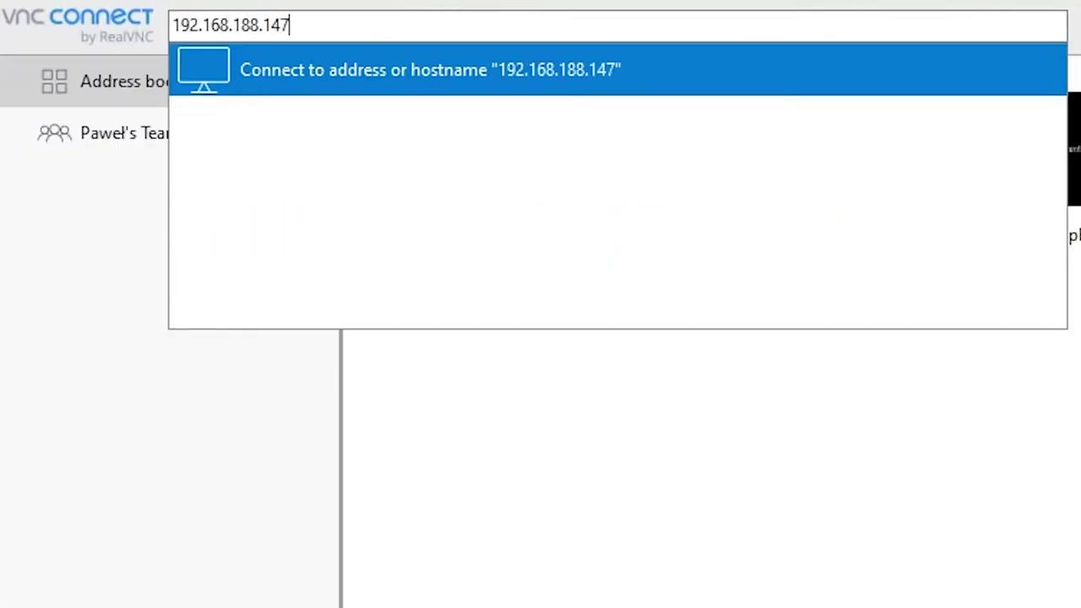
key(Return)
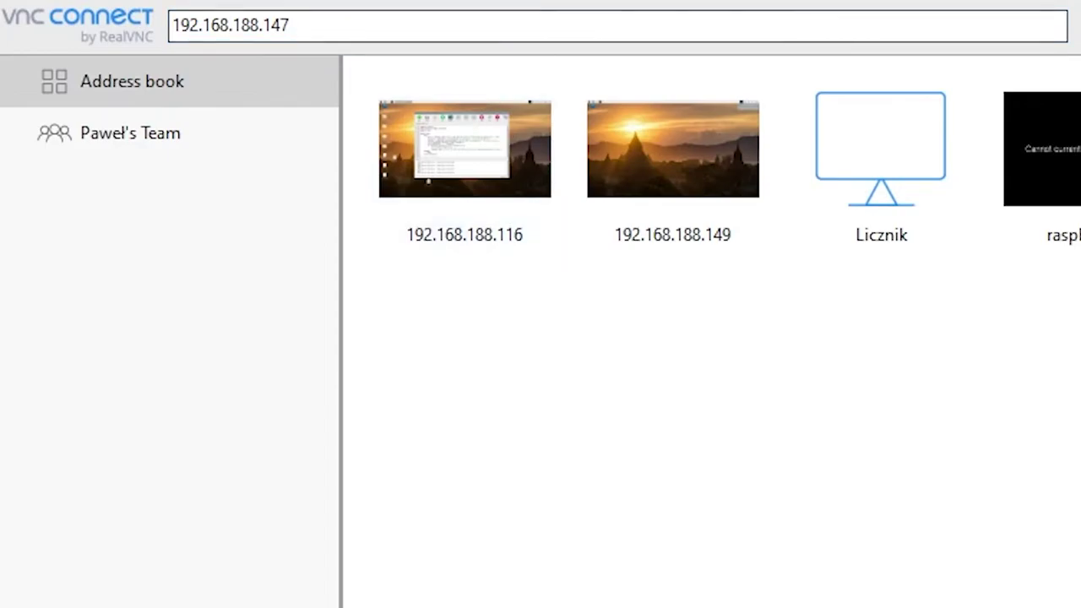
key(Tab)
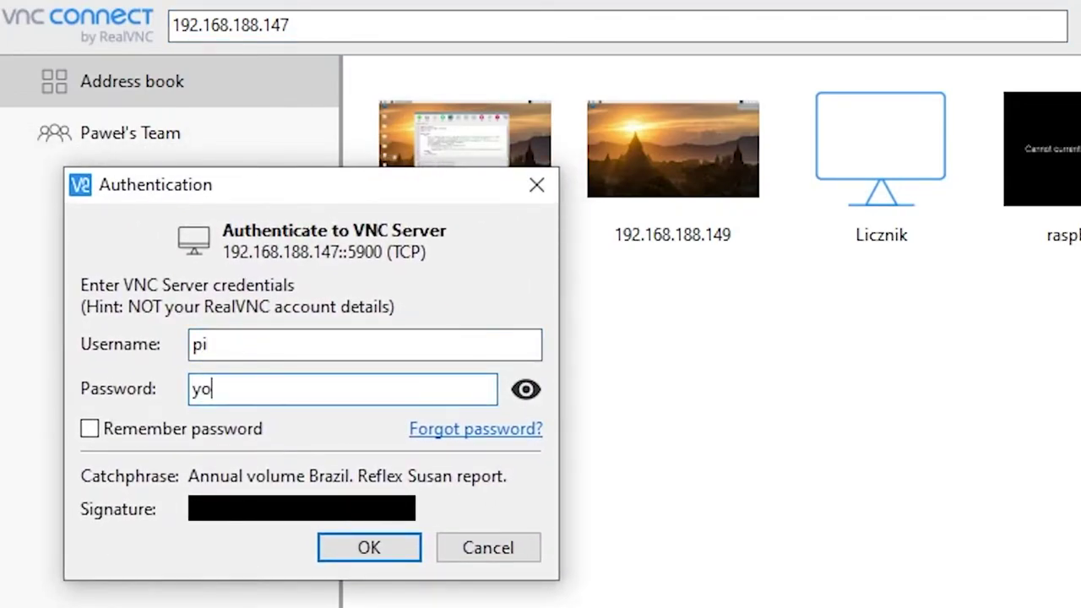
click(187, 432)
click(376, 549)
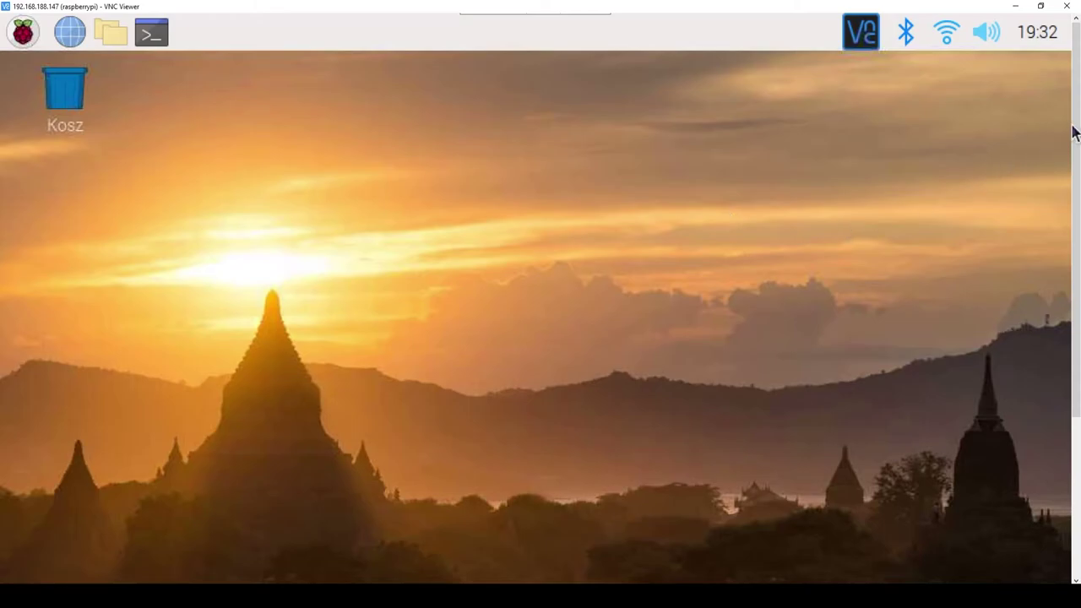
Switch HDMI-1 to 1920x1080 in Screen Configuration and keep the new resolution
mouse_move(1074, 131)
mouse_down()
mouse_move(1073, 275)
mouse_move(1078, 114)
mouse_up()
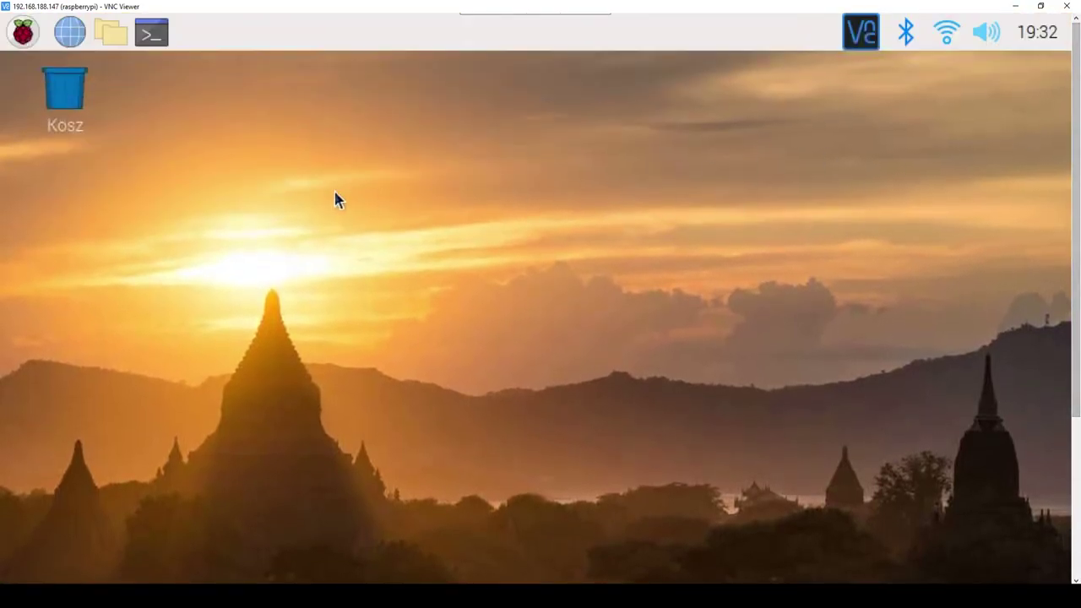
click(23, 34)
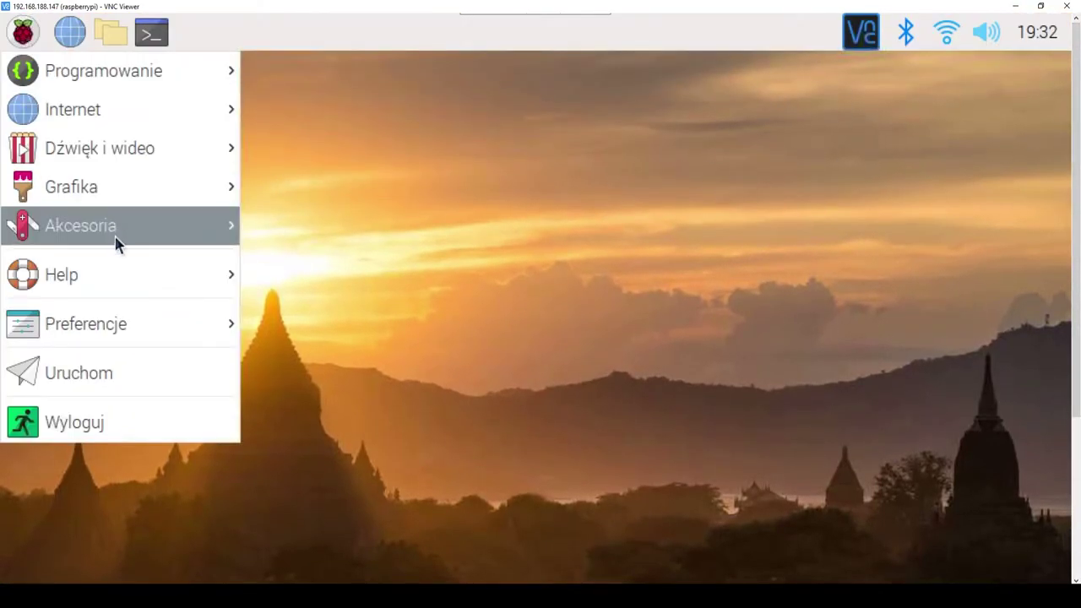
mouse_move(128, 322)
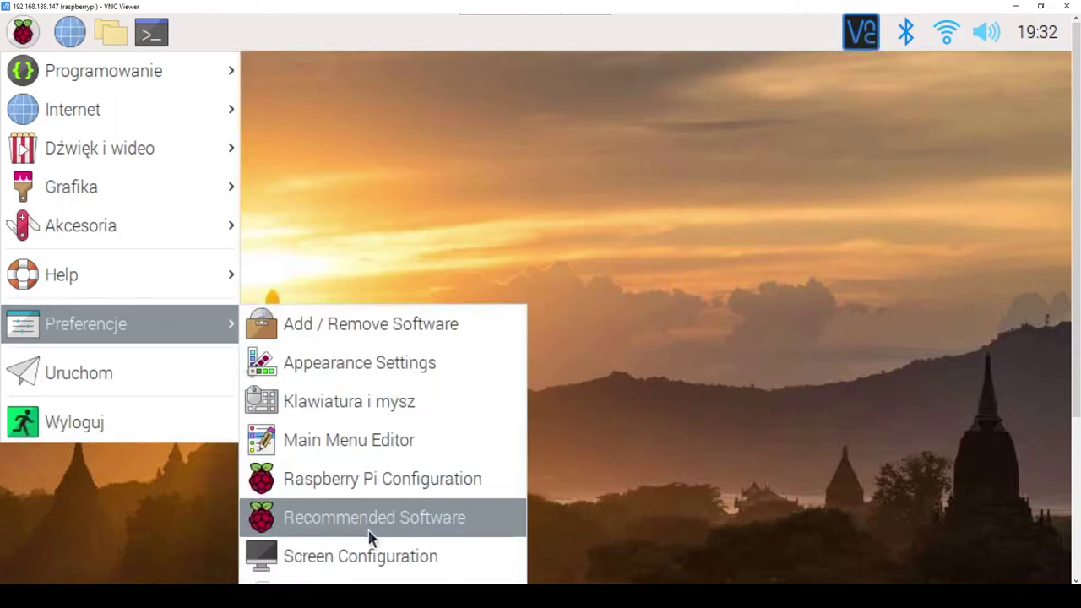
click(364, 554)
right_click(479, 449)
drag(460, 323, 387, 99)
right_click(433, 212)
mouse_move(507, 224)
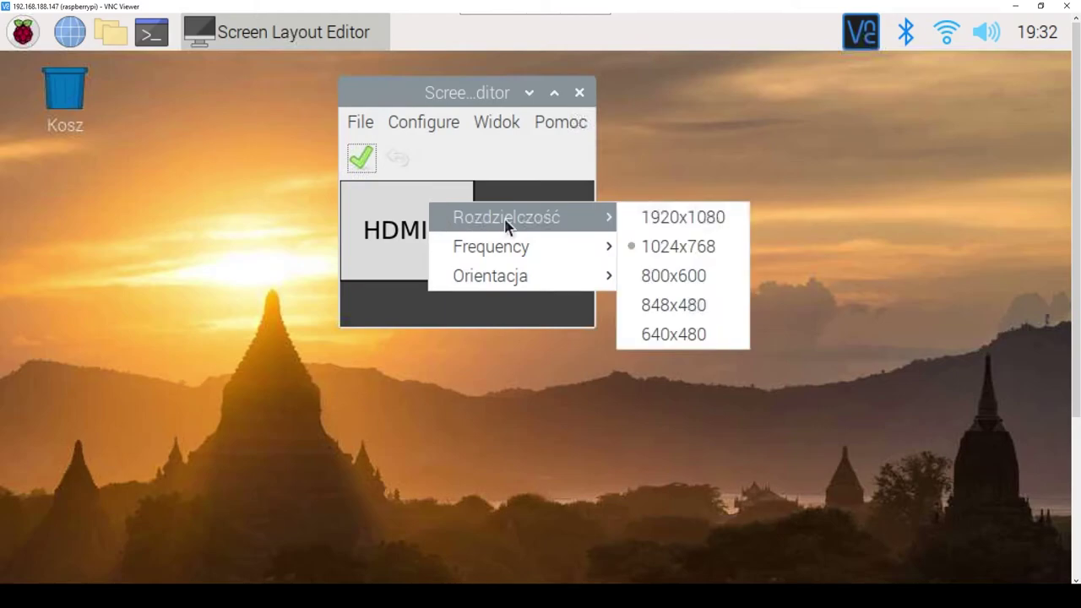
click(684, 221)
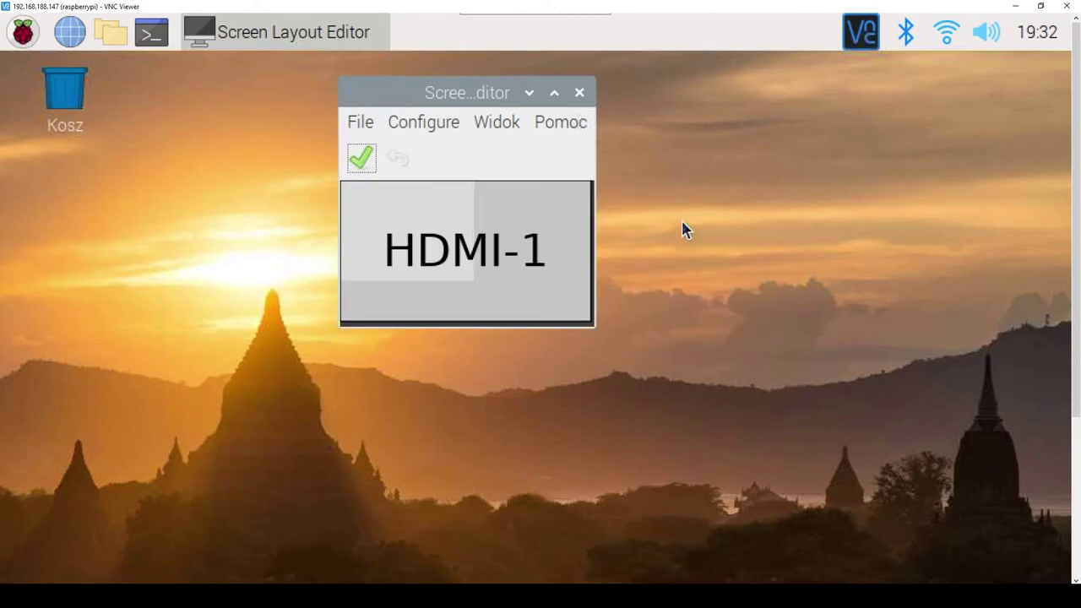
click(363, 158)
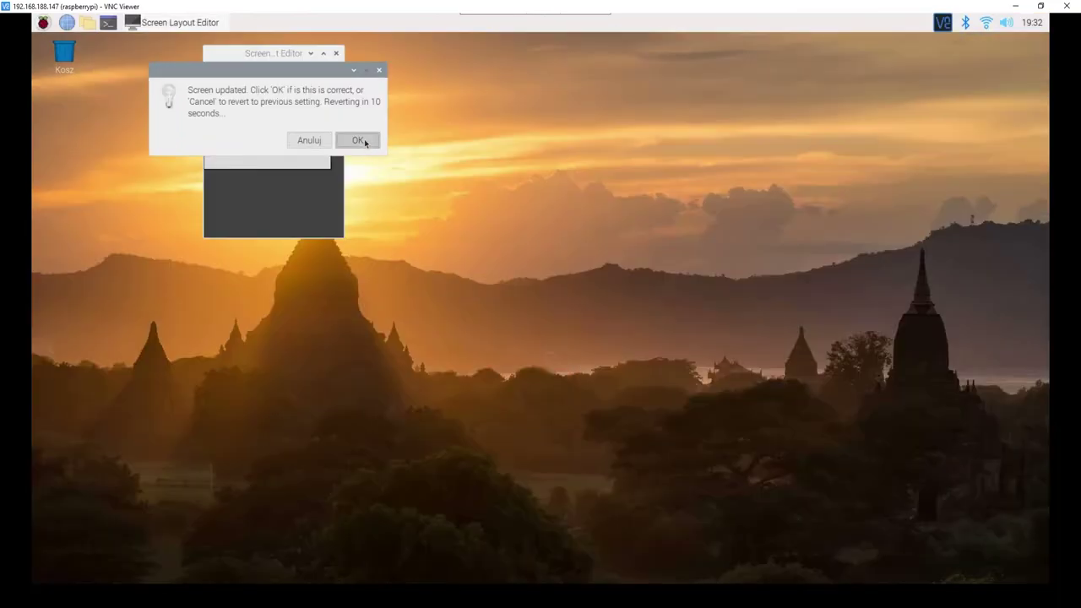
click(359, 140)
click(336, 53)
key(ctrl+alt+t)
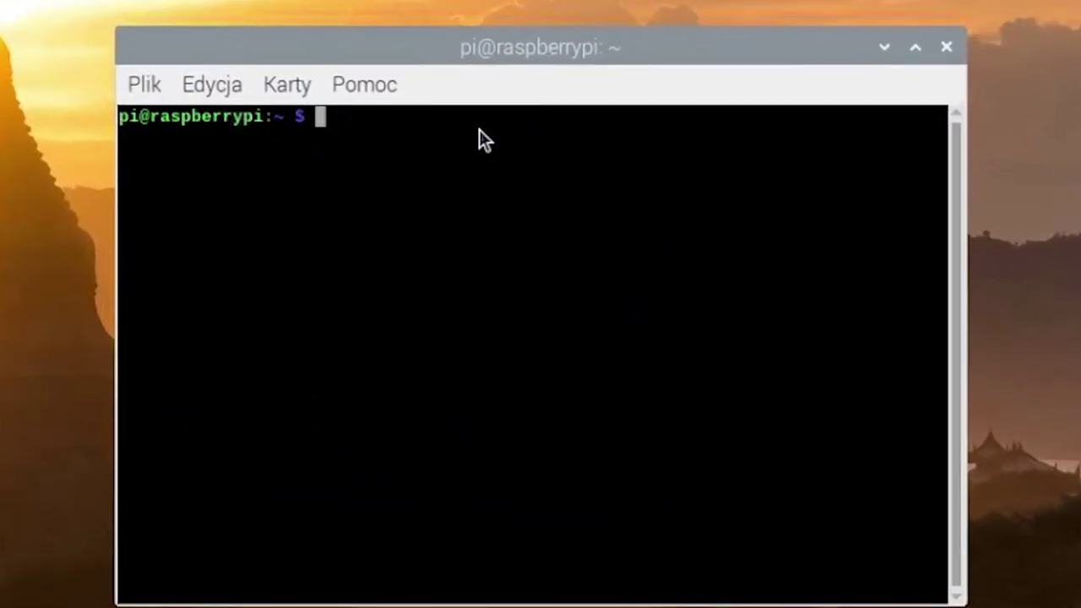
Paste and run the Domoticz install command in the terminal
right_click(495, 173)
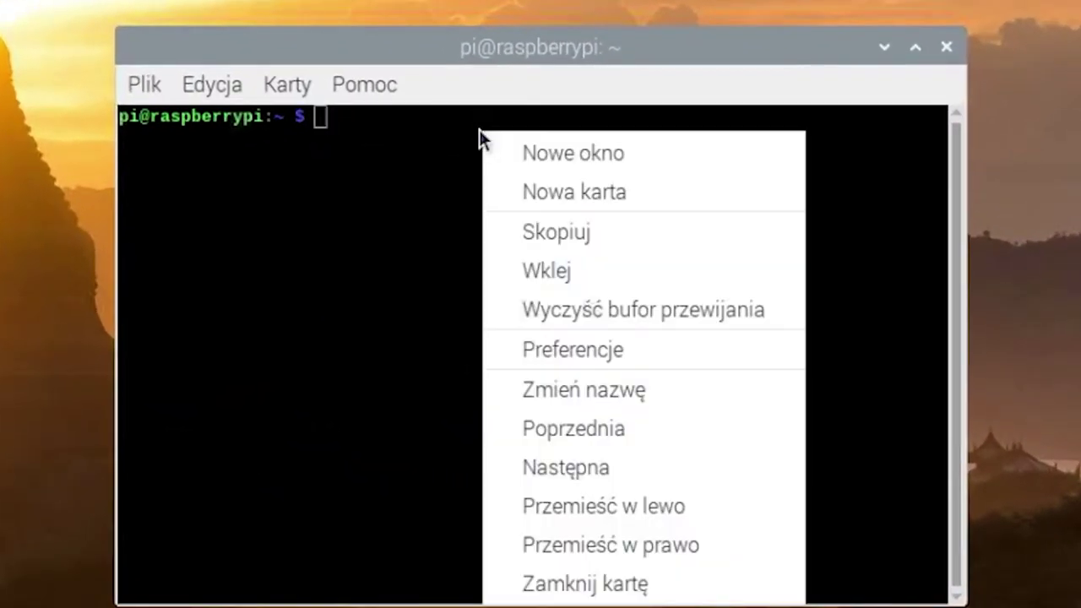
click(563, 273)
key(Return)
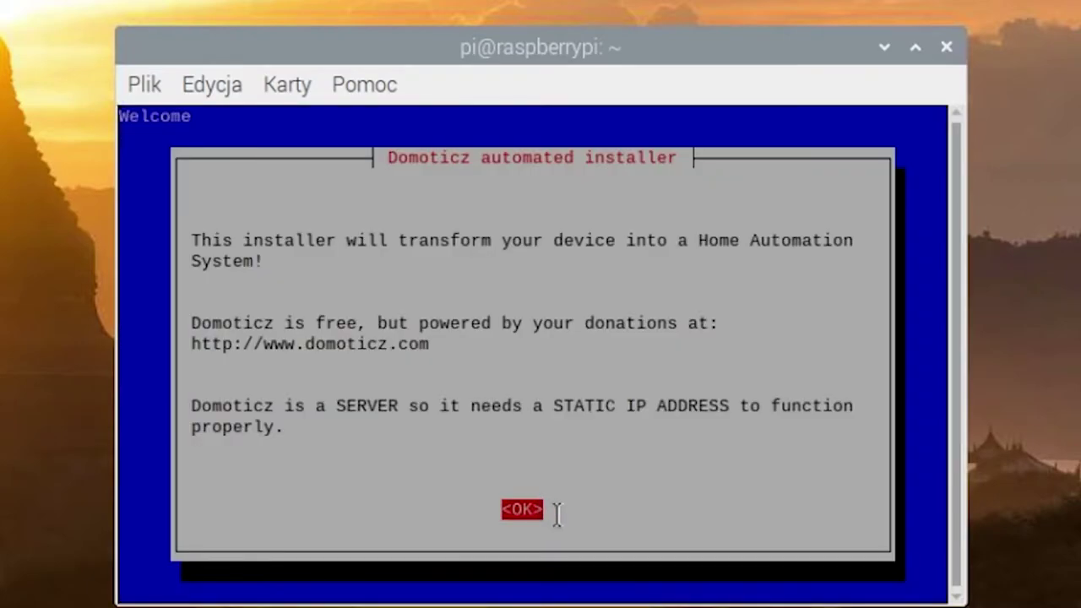
Accept HTTP port 80, HTTPS port 443 and folder /home/pi/domoticz in the installer
key(Return)
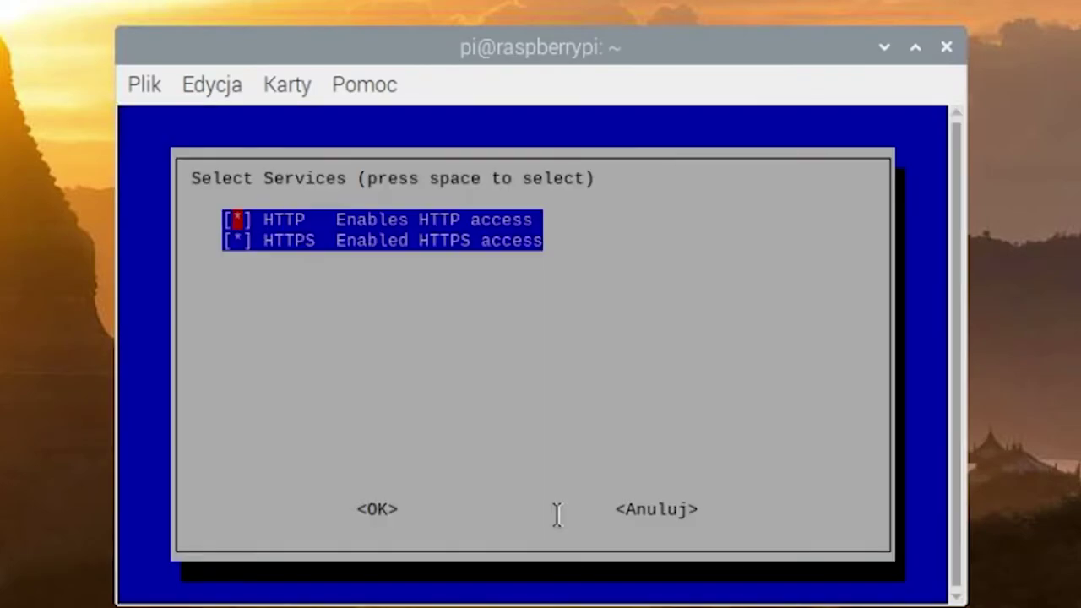
key(Return)
key(BackSpace)
key(BackSpace)
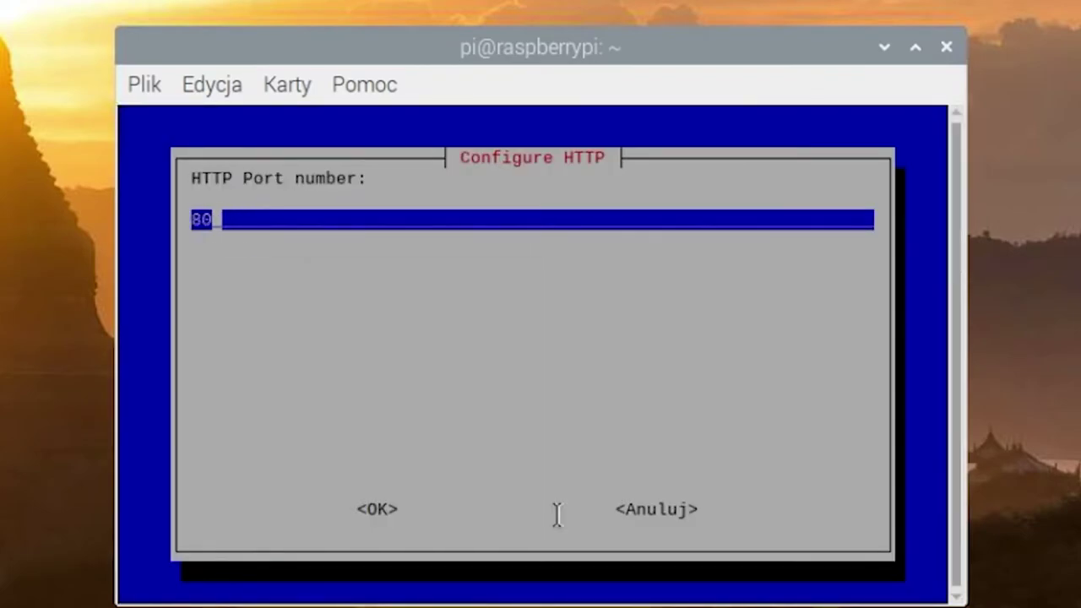
key(Return)
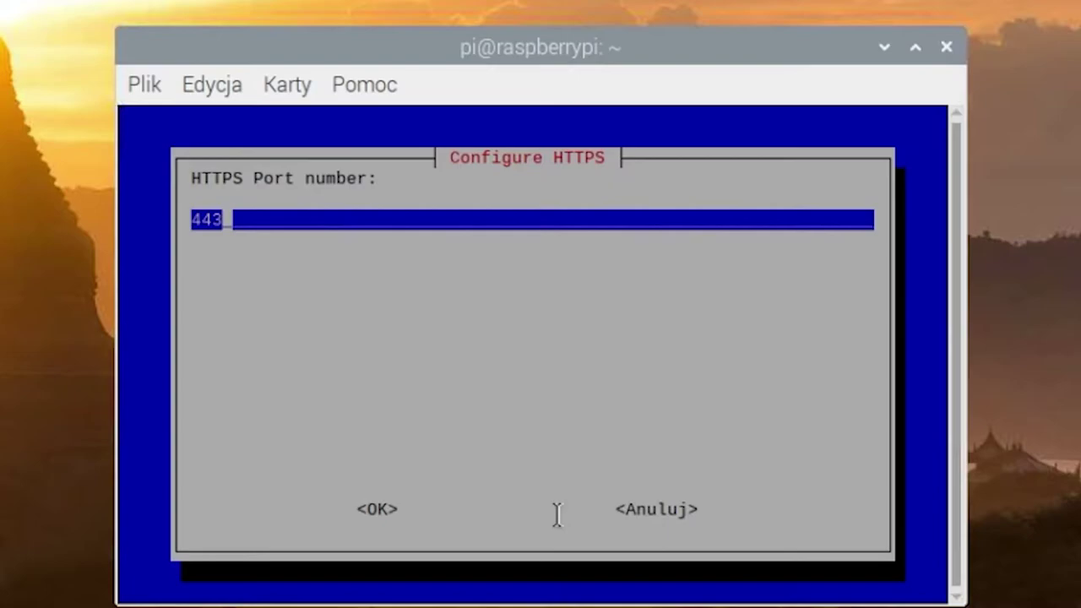
key(Return)
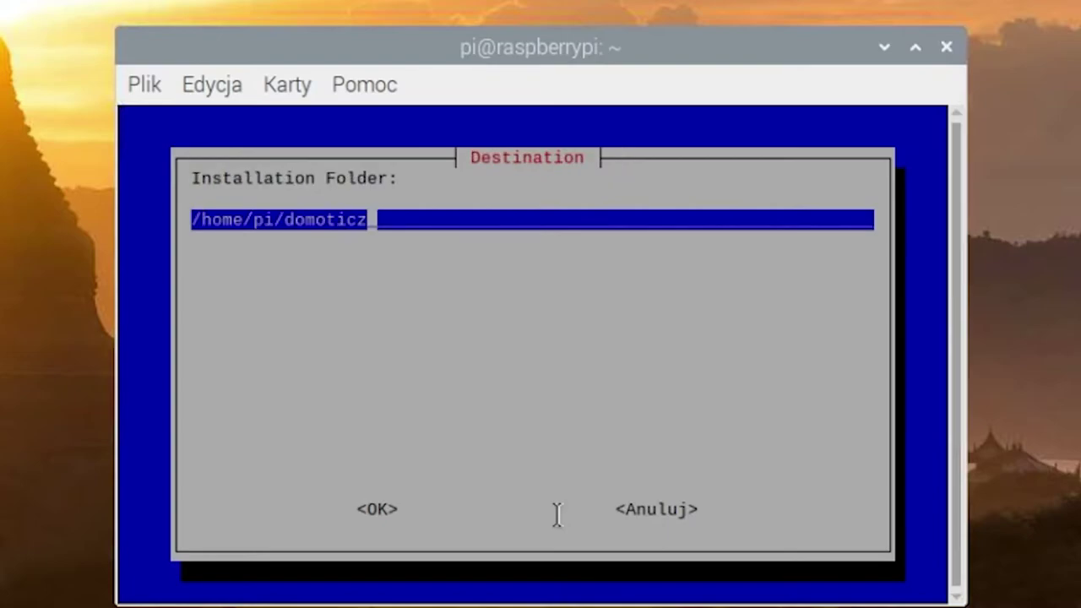
key(Return)
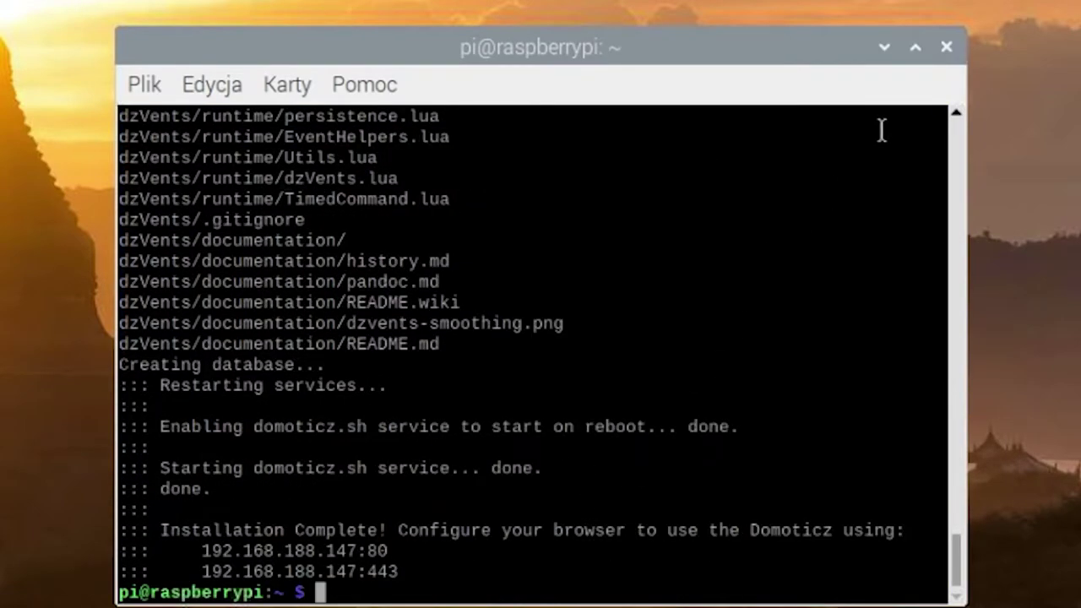
Close the terminal, load Domoticz in Chromium at 192.168.188.147, and open Setup > Settings
click(946, 49)
click(67, 22)
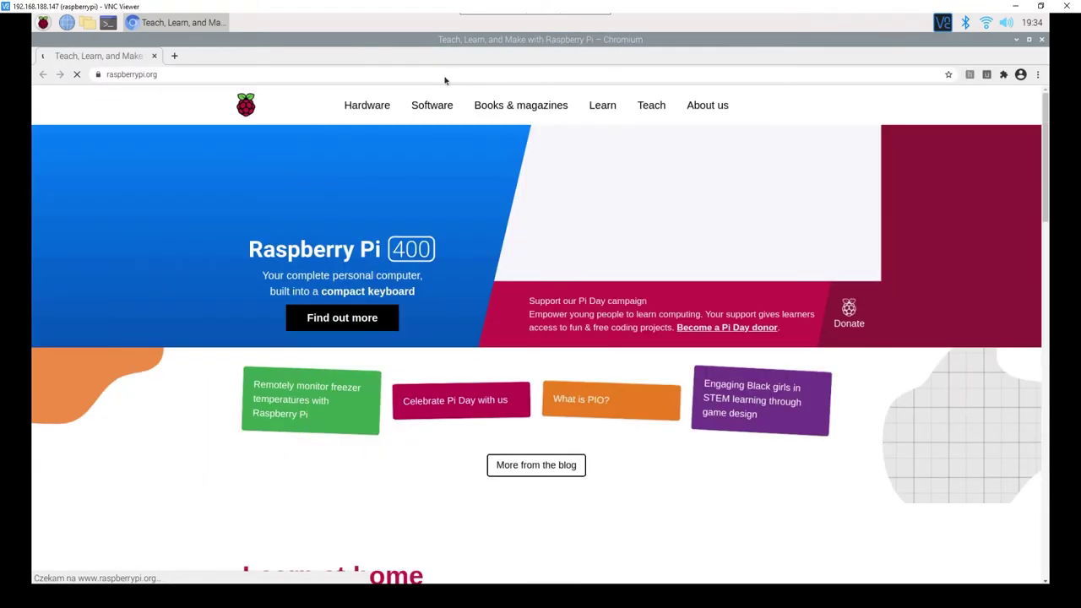
click(169, 75)
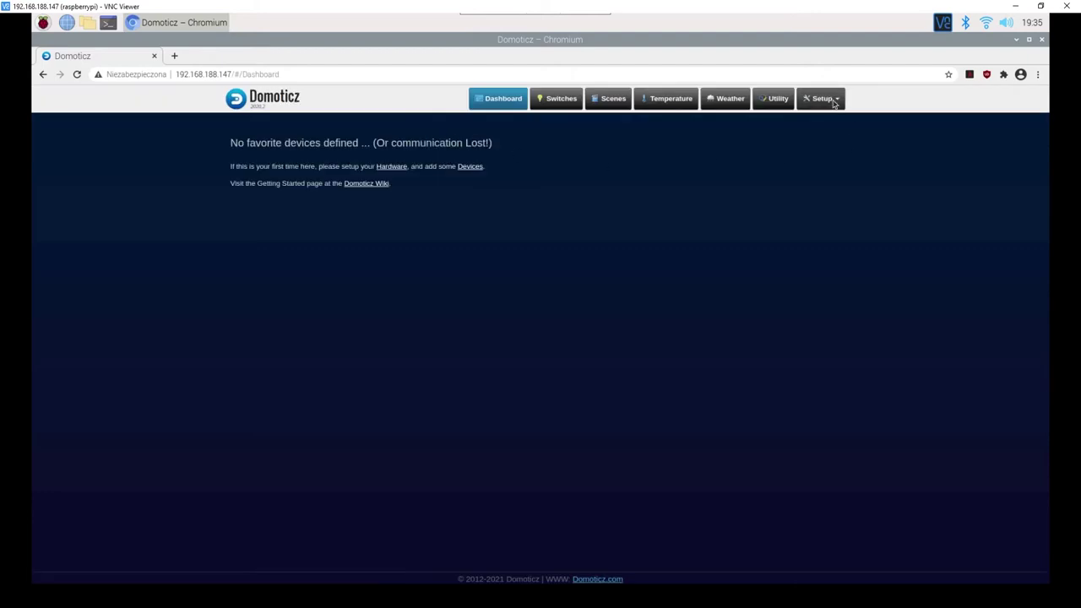
click(811, 99)
click(804, 173)
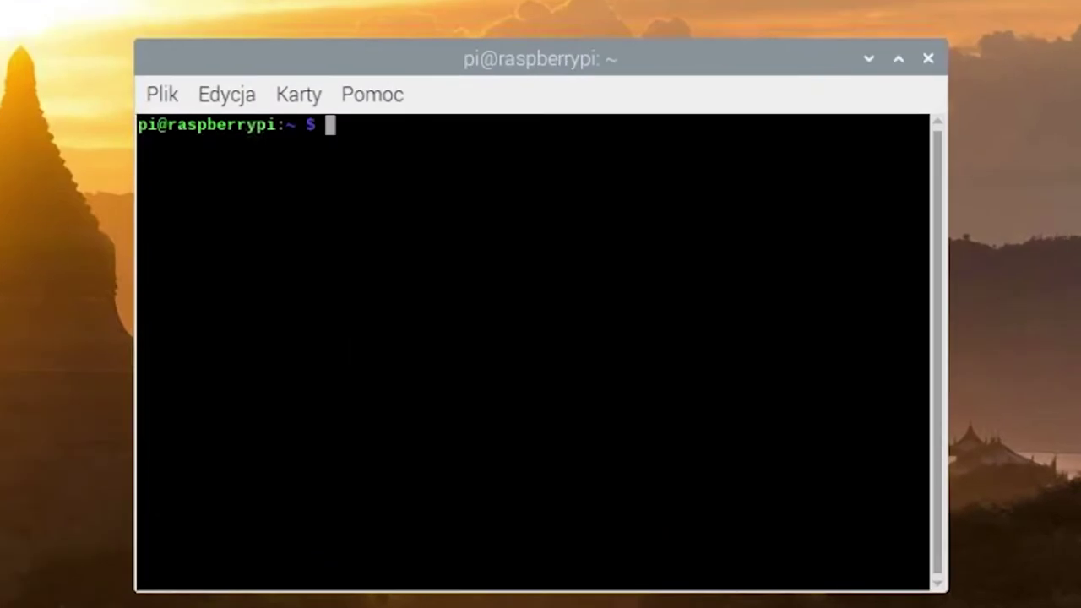
Clone the SDM630-Modbus plugin into ~/domoticz/plugins, then restart the Raspberry Pi
right_click(432, 175)
click(514, 312)
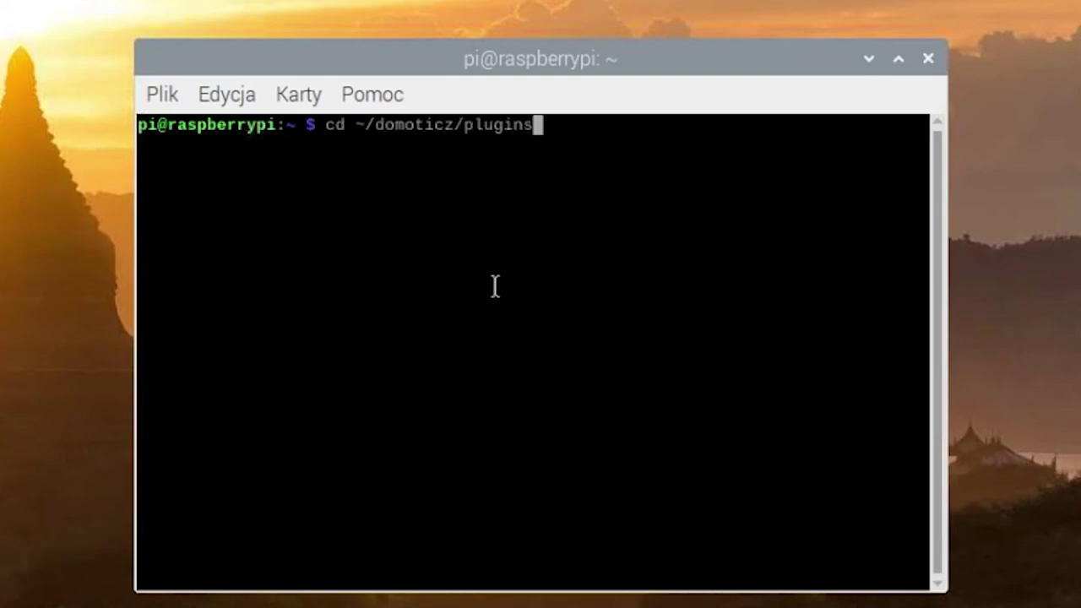
key(Return)
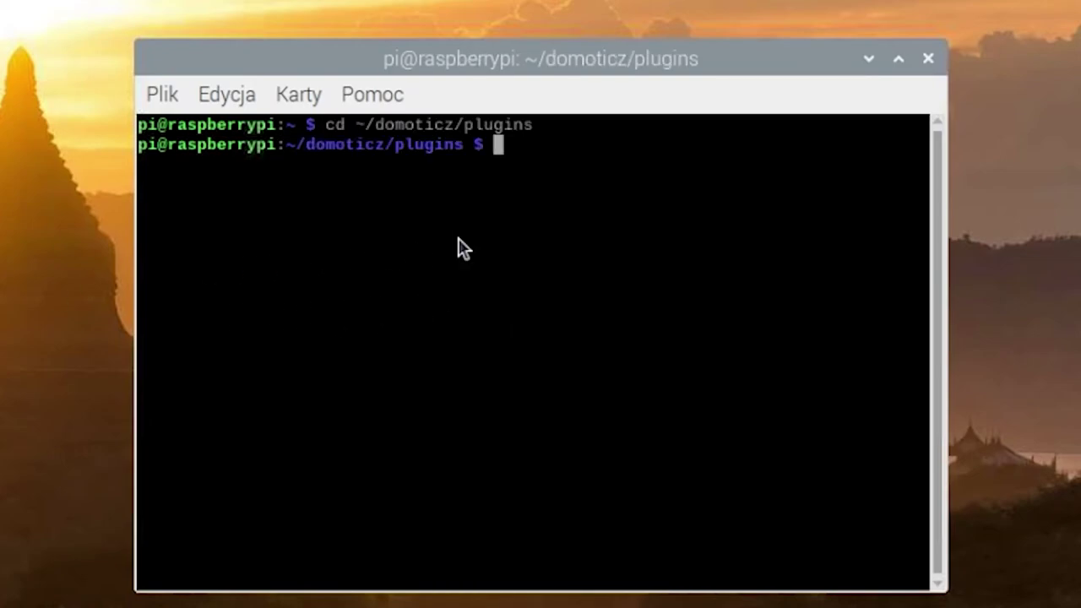
right_click(459, 238)
click(535, 371)
key(Return)
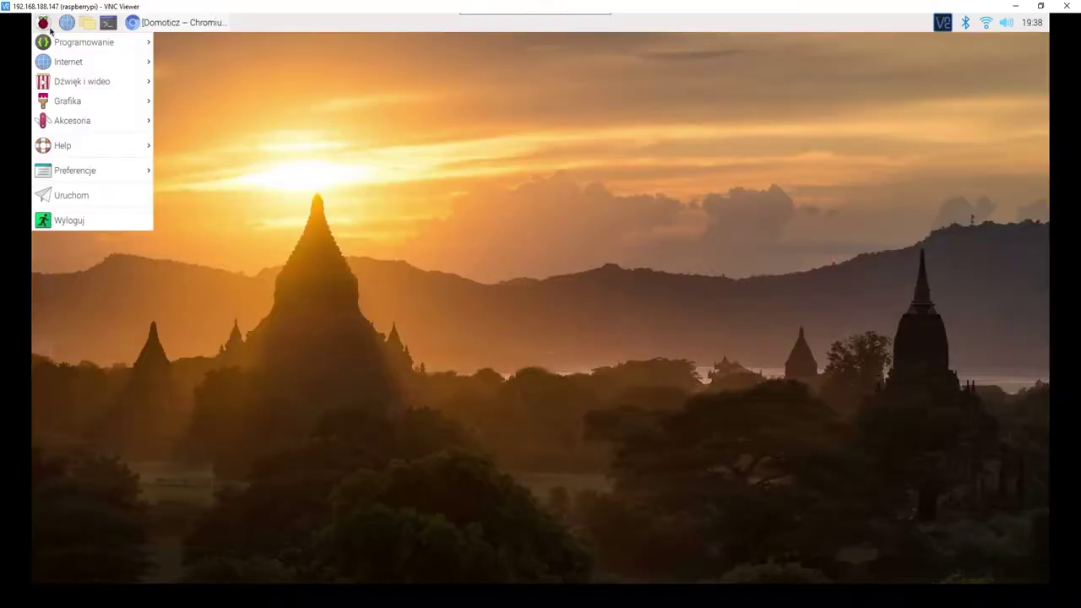
click(86, 223)
click(533, 318)
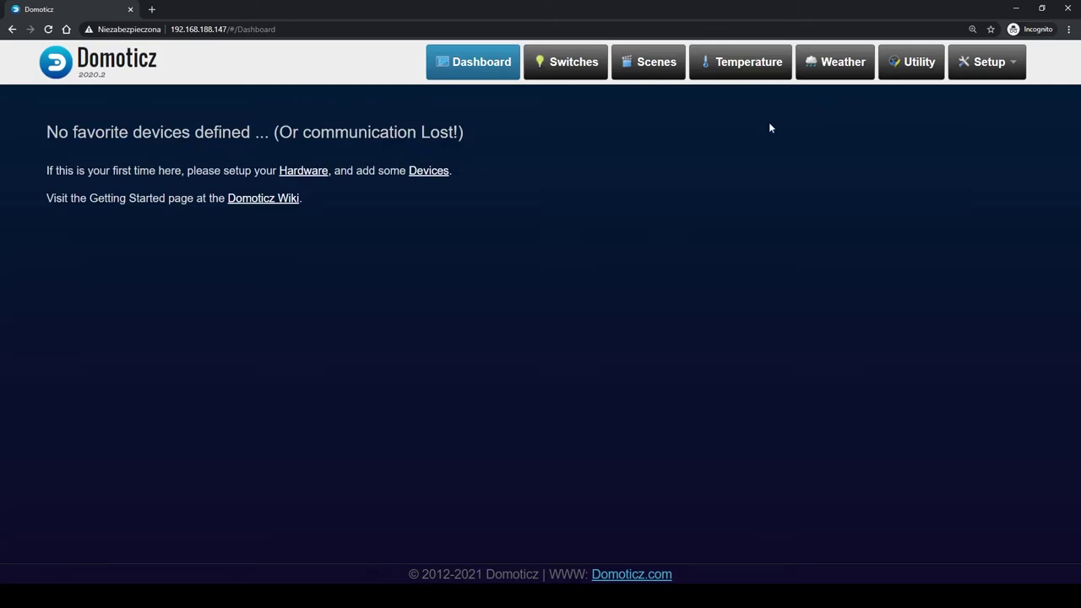
Add hardware SDM630 of type Eastron SDM630-Modbus on the USB serial port at 9600 baud
click(971, 66)
click(955, 105)
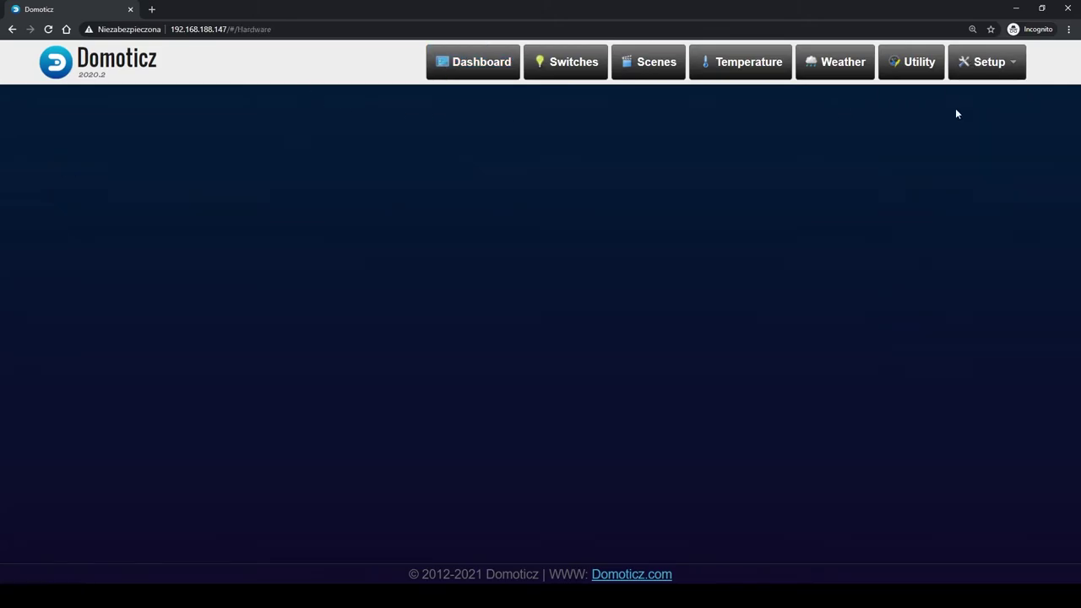
click(507, 334)
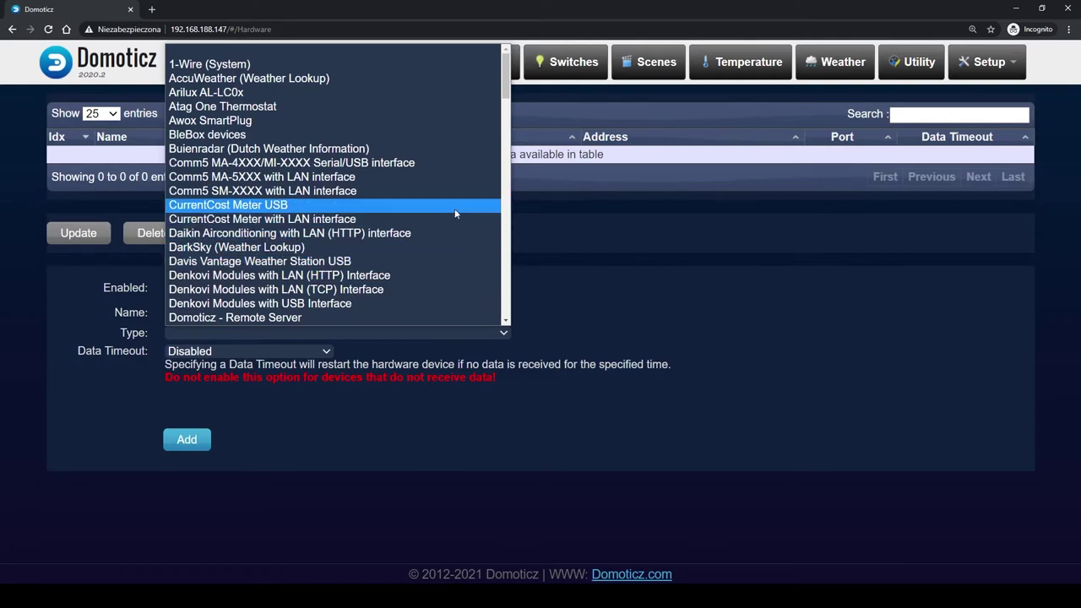
scroll(453, 207, down, 4)
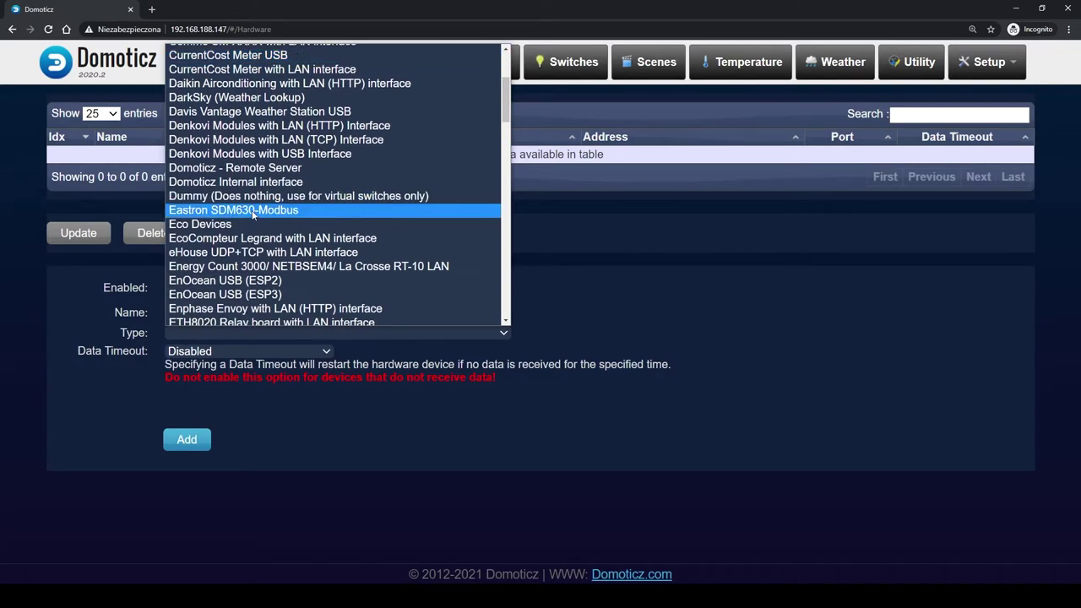
click(253, 215)
scroll(253, 253, down, 1)
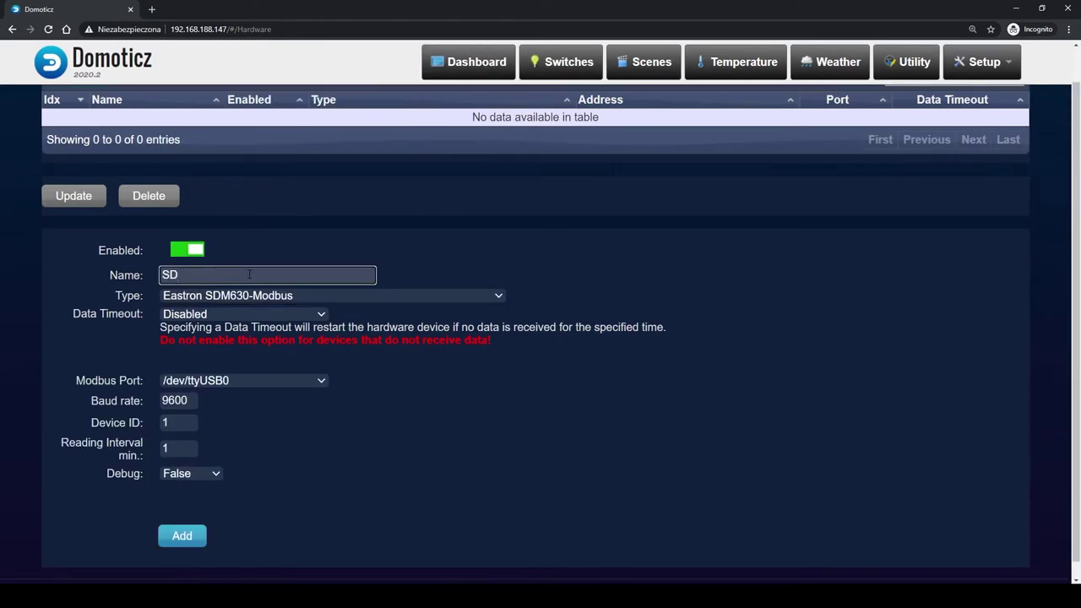
scroll(321, 363, down, 1)
click(317, 365)
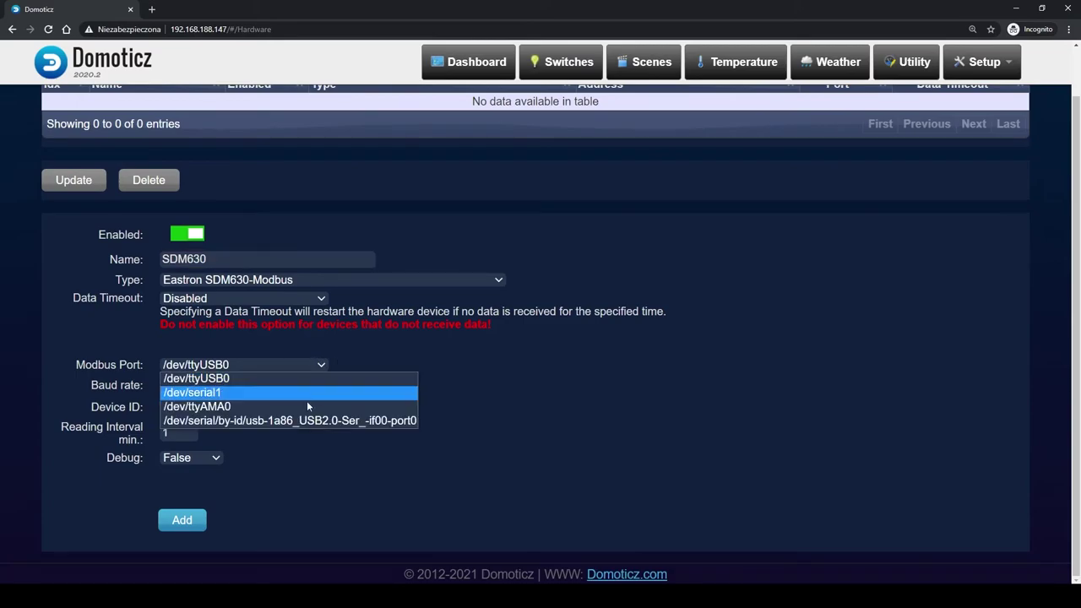
click(189, 527)
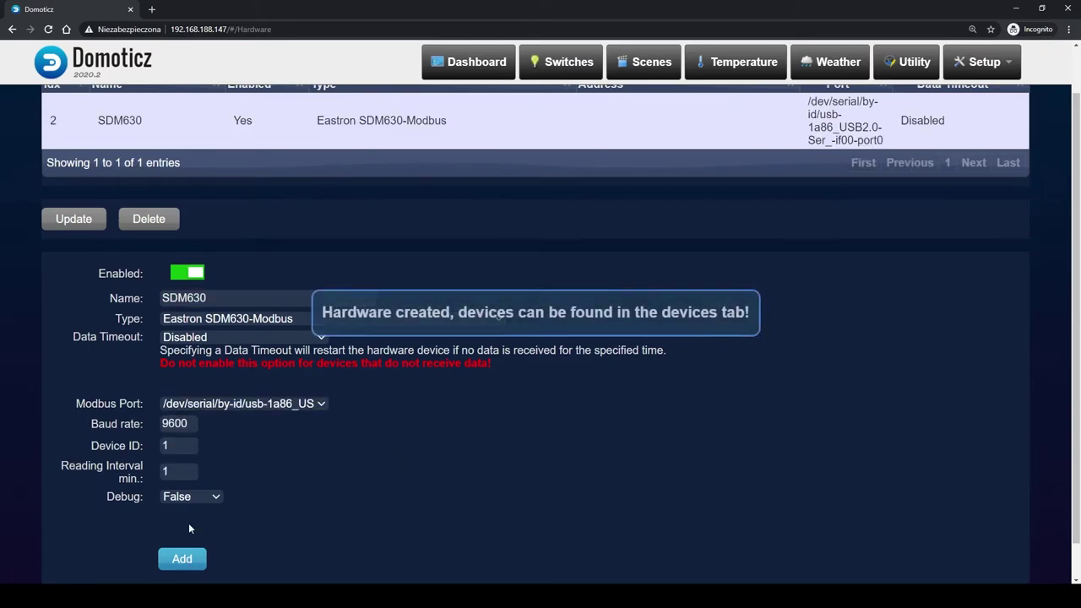
scroll(457, 517, up, 1)
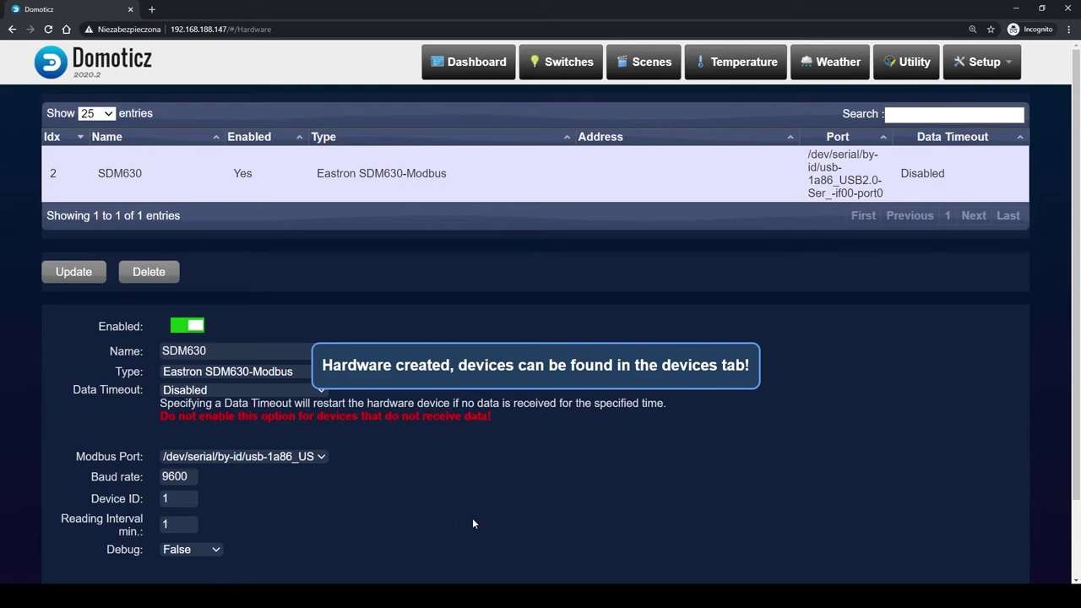
click(986, 74)
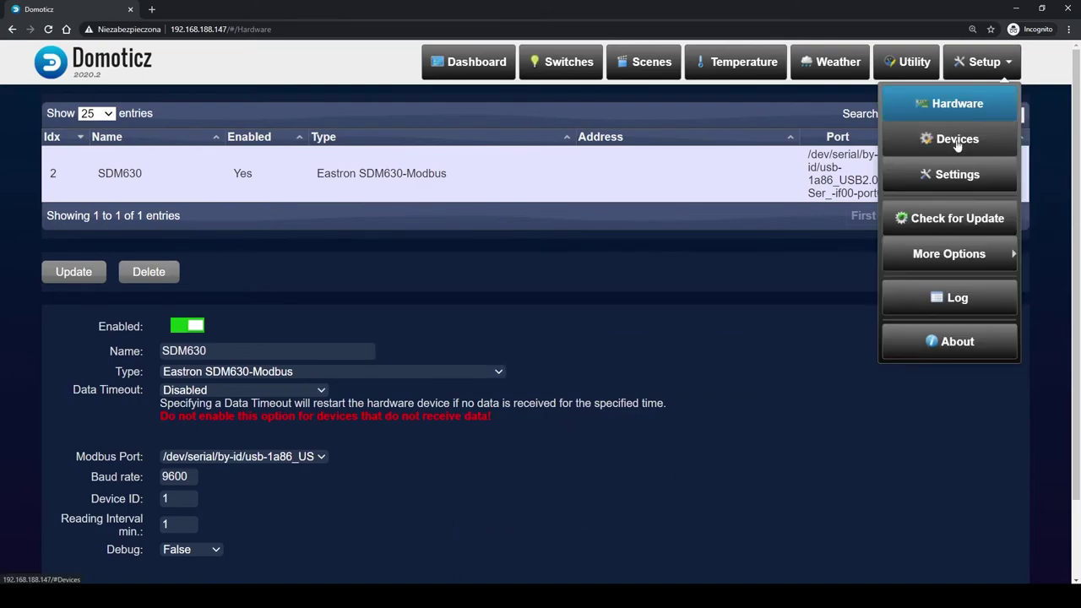
List all devices in the Setup > Devices table
click(956, 143)
click(83, 191)
scroll(617, 226, down, 10)
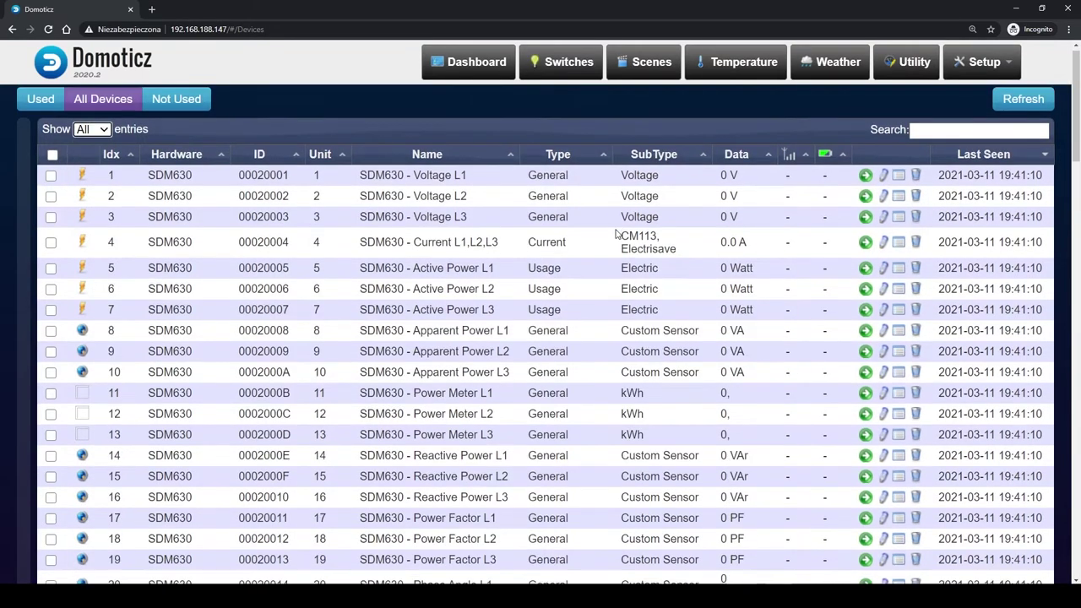
scroll(616, 226, down, 15)
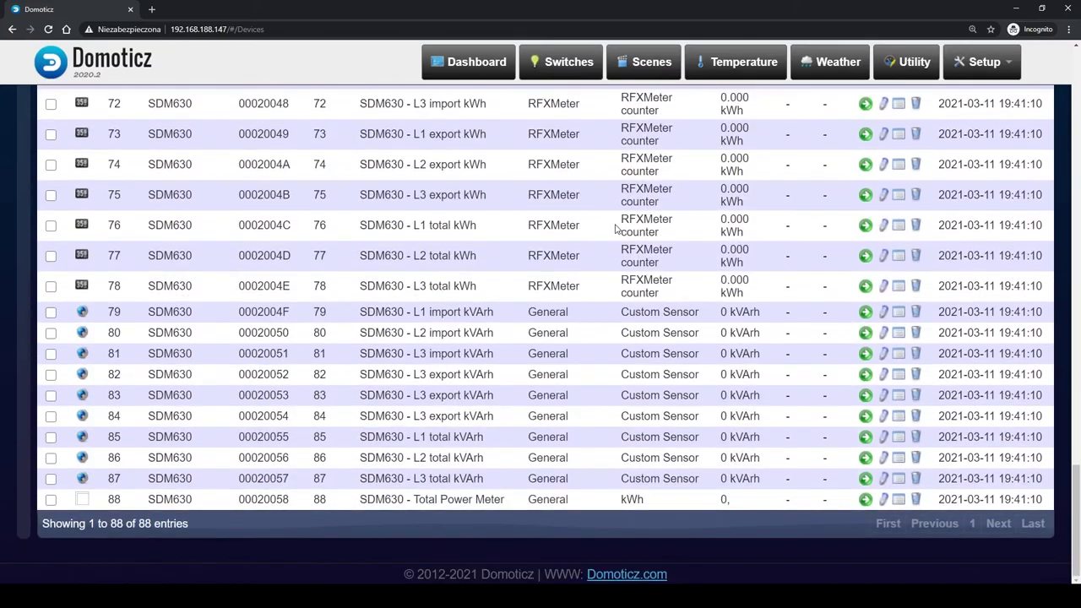
scroll(623, 201, up, 16)
scroll(622, 201, up, 9)
Cancel the Voltage L1 and Total Power Meter add dialogs and view the Utility sensors
click(864, 180)
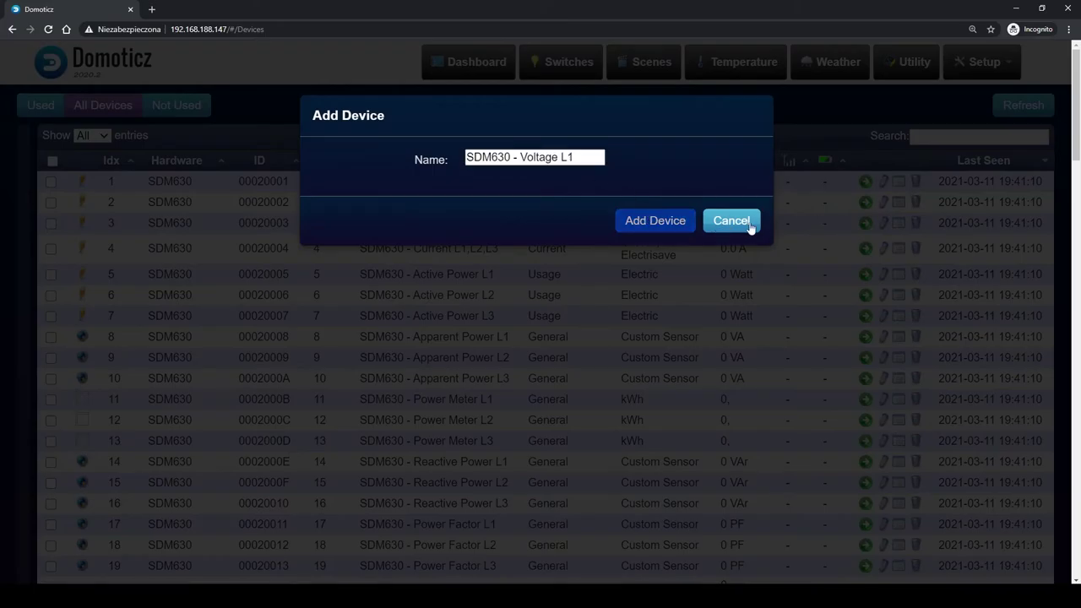
click(749, 227)
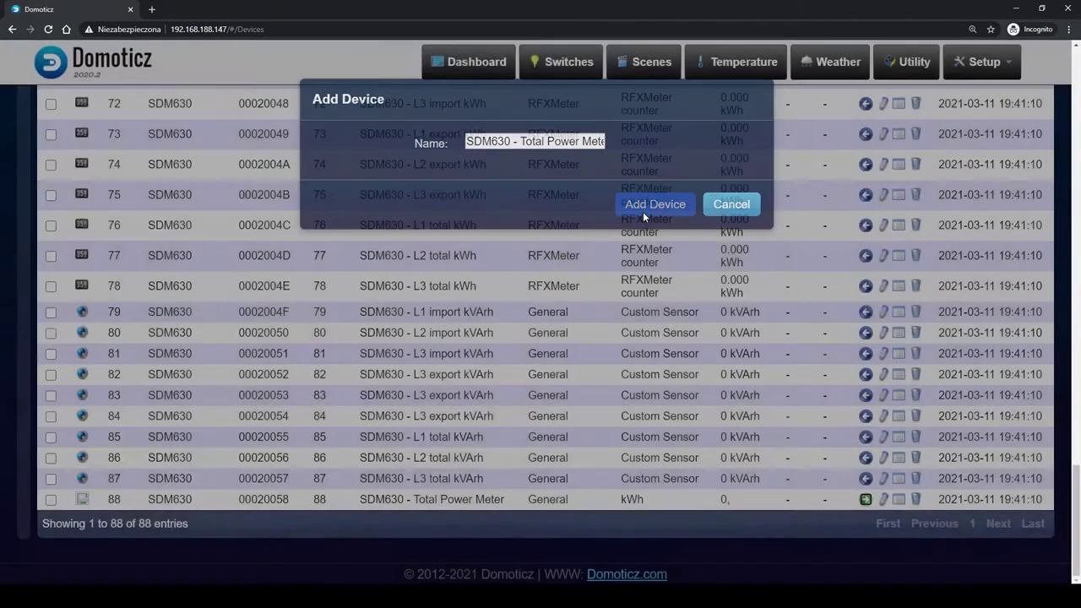
click(642, 211)
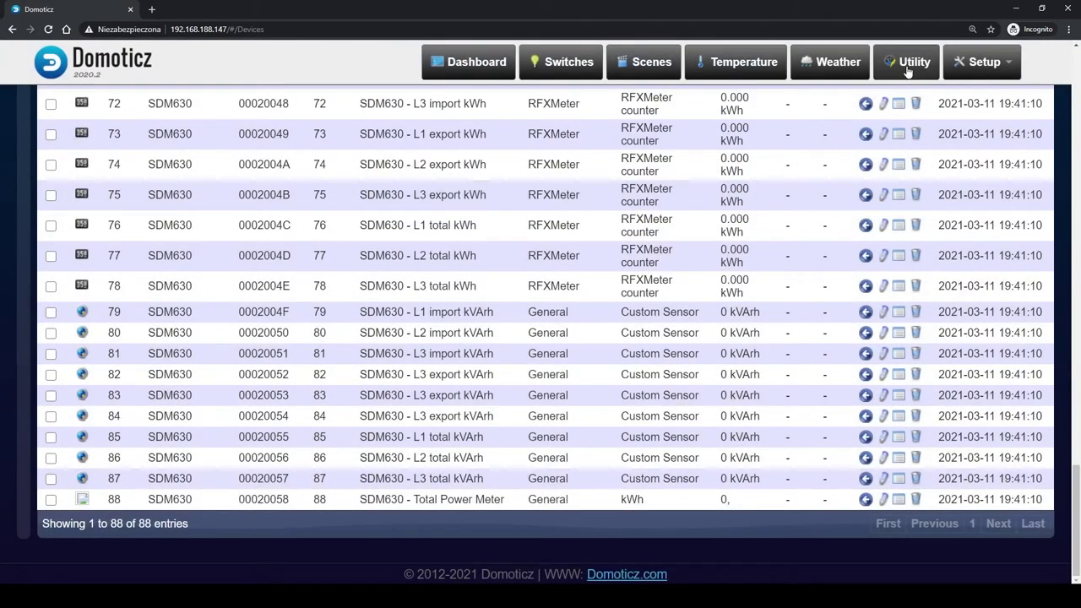
click(909, 68)
scroll(1011, 237, up, 10)
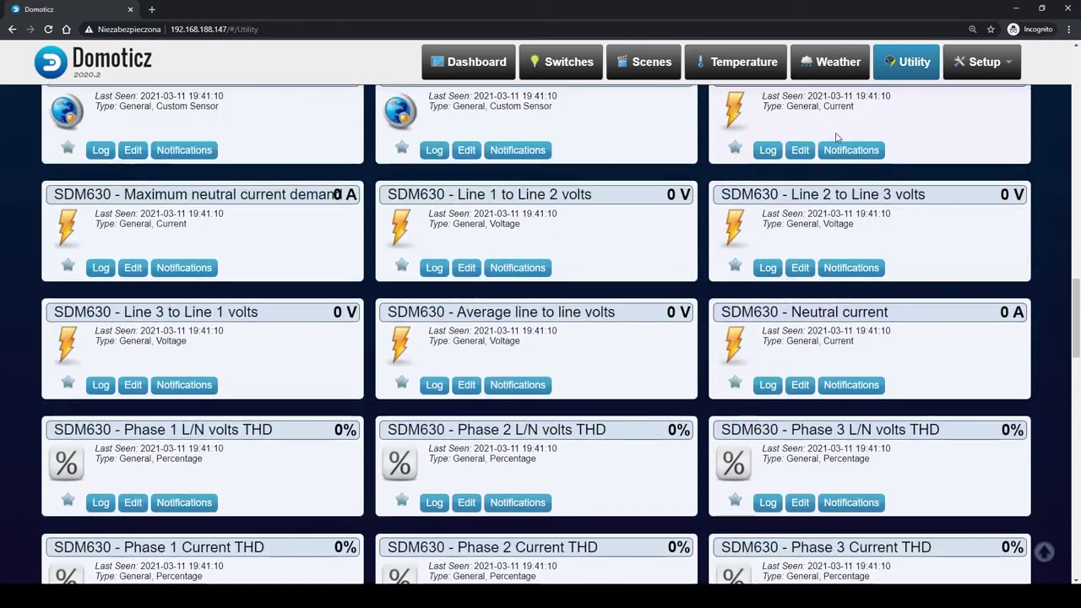
scroll(1010, 236, up, 14)
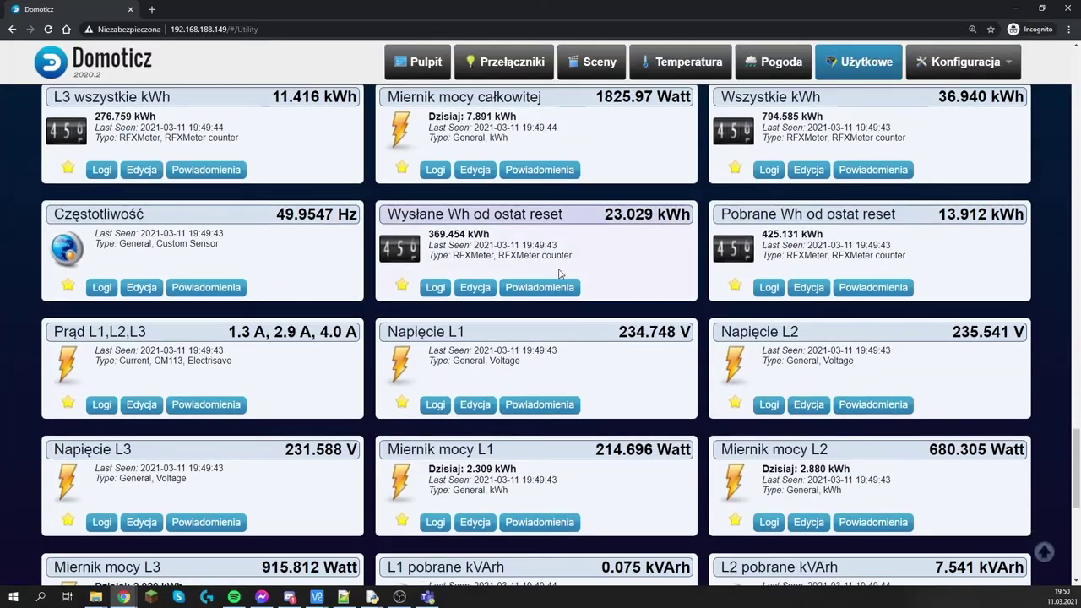
Check the Napięcie L3 history charts and return to the Utility overview
click(94, 526)
scroll(466, 311, down, 6)
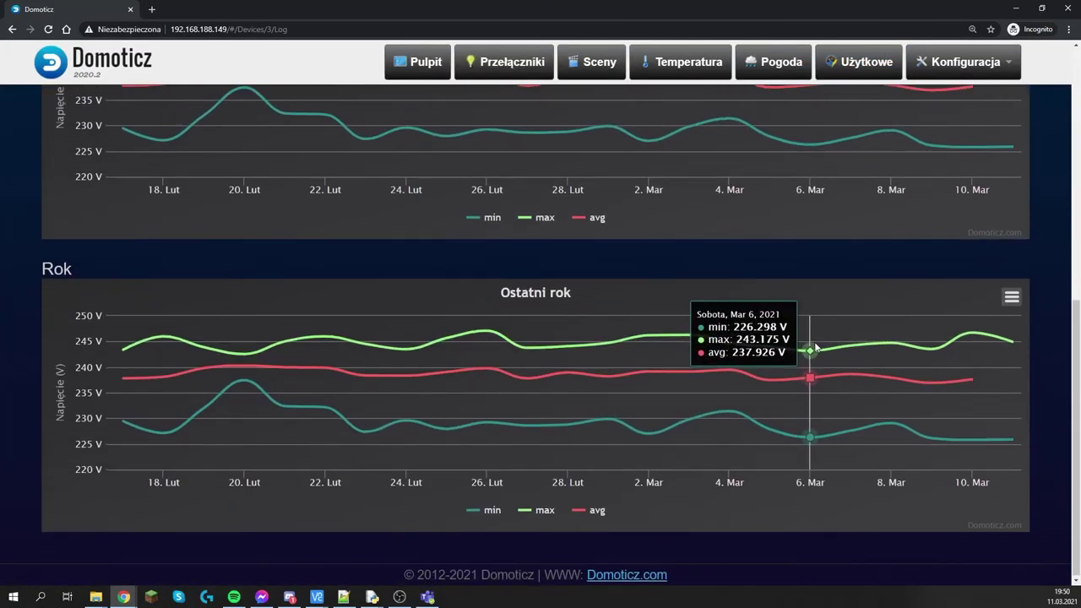
scroll(811, 354, up, 6)
click(74, 108)
scroll(632, 266, down, 15)
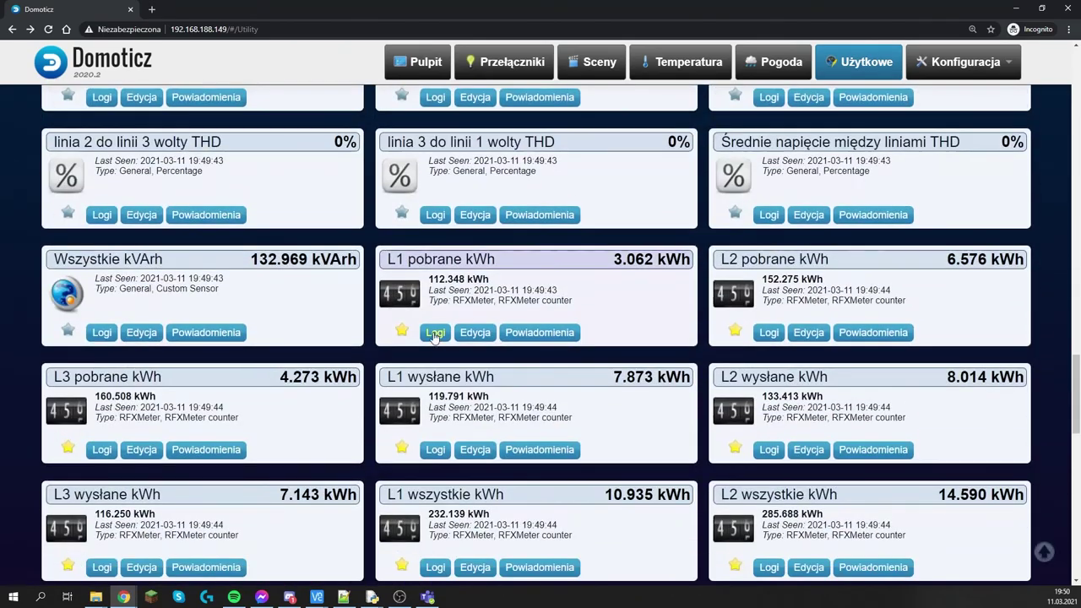
View the L1 pobrane kWh February 2021 report, then switch to the Dashboard
click(435, 332)
click(984, 107)
click(343, 248)
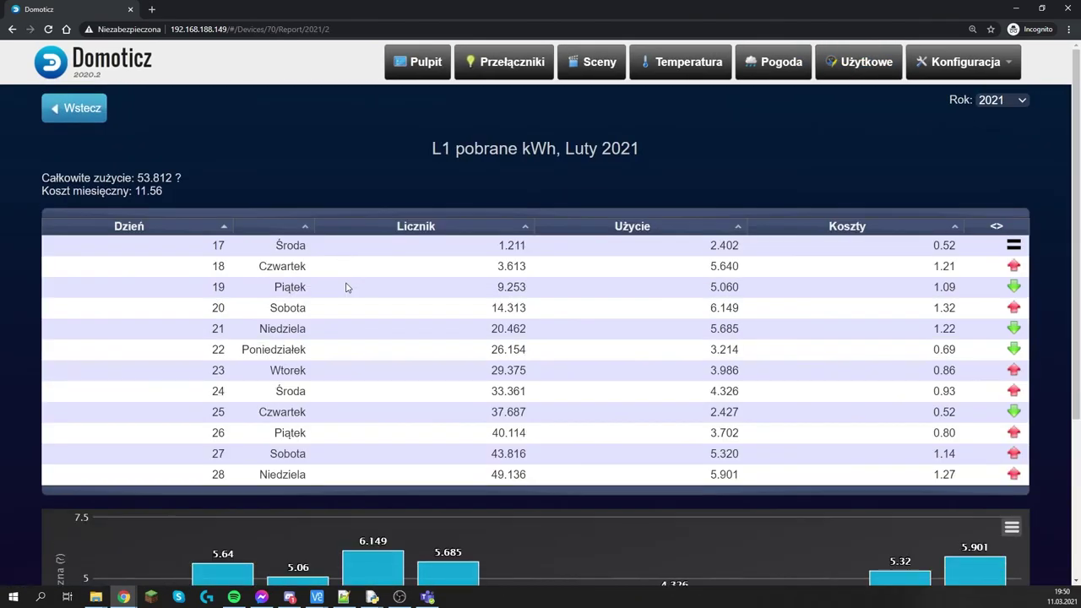
scroll(479, 292, down, 4)
key(alt+Left)
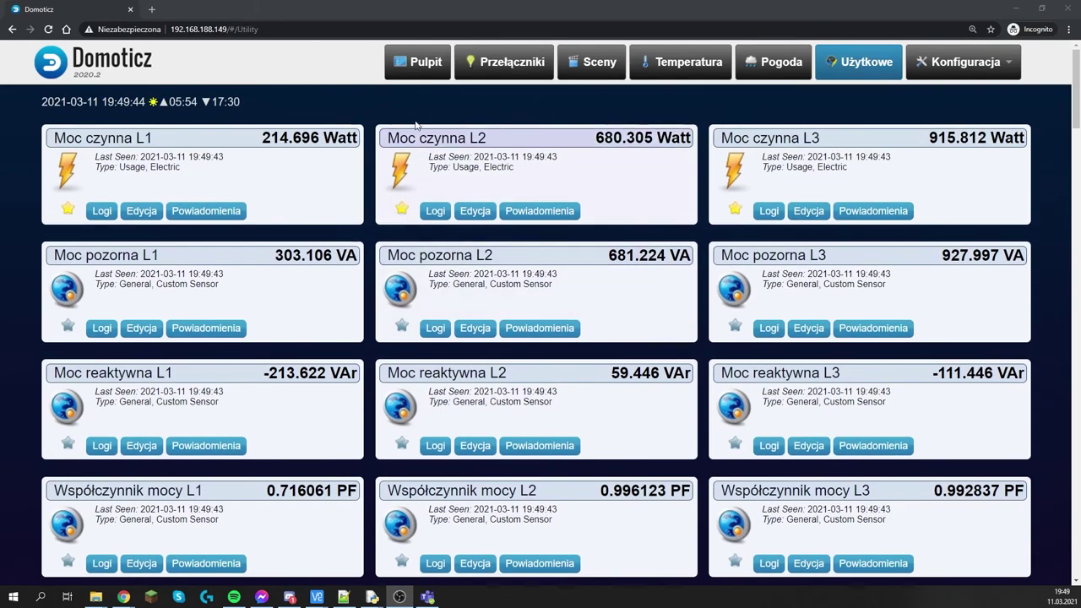
click(422, 64)
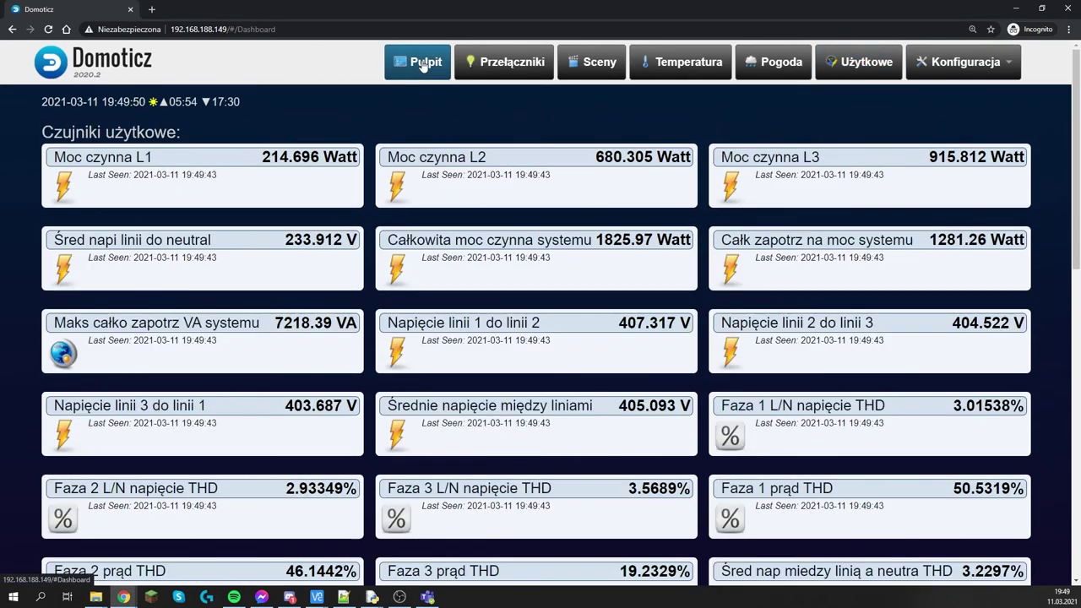